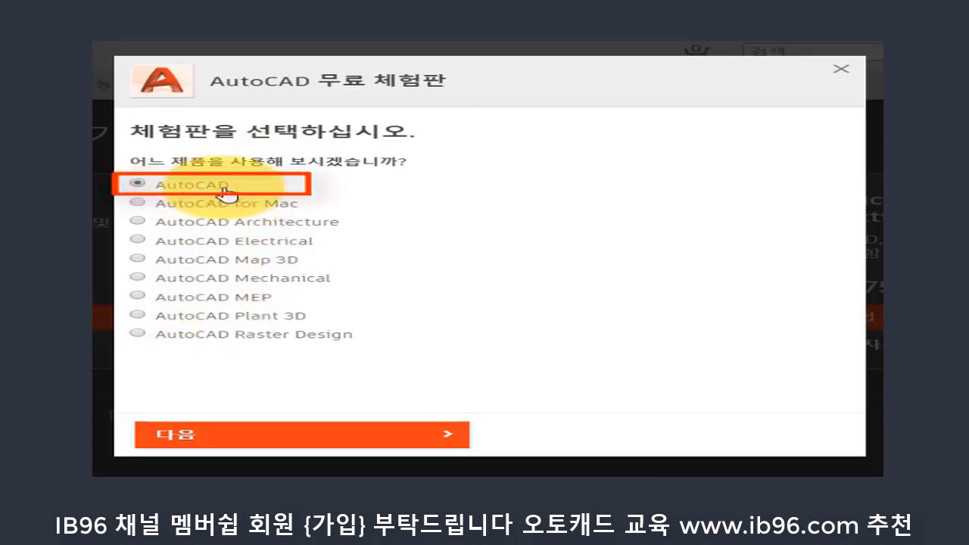
Proceed with the AutoCAD free trial and continue past the pre-download system requirements information
{"action": "left_click", "coordinate": [344, 433]}
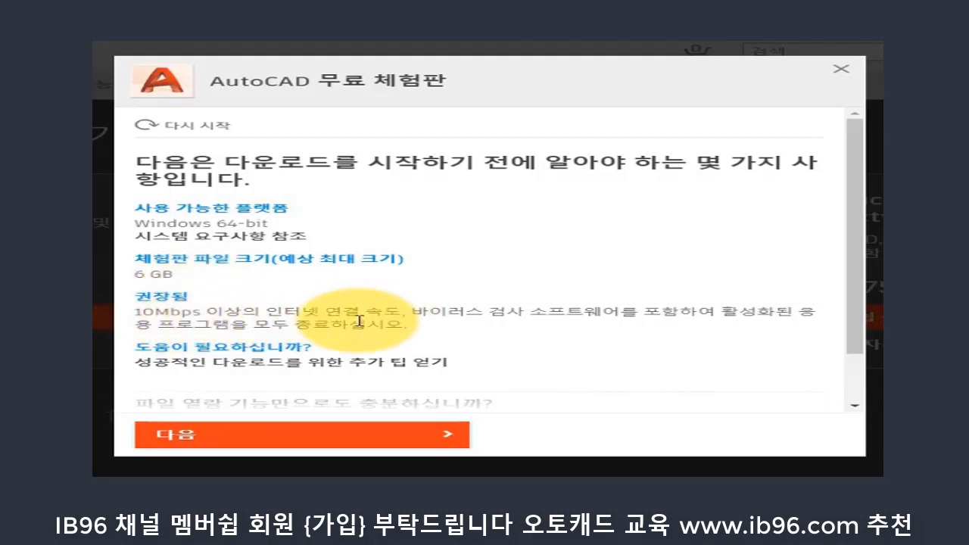
{"action": "left_click_drag", "start_coordinate": [857, 301], "coordinate": [861, 351]}
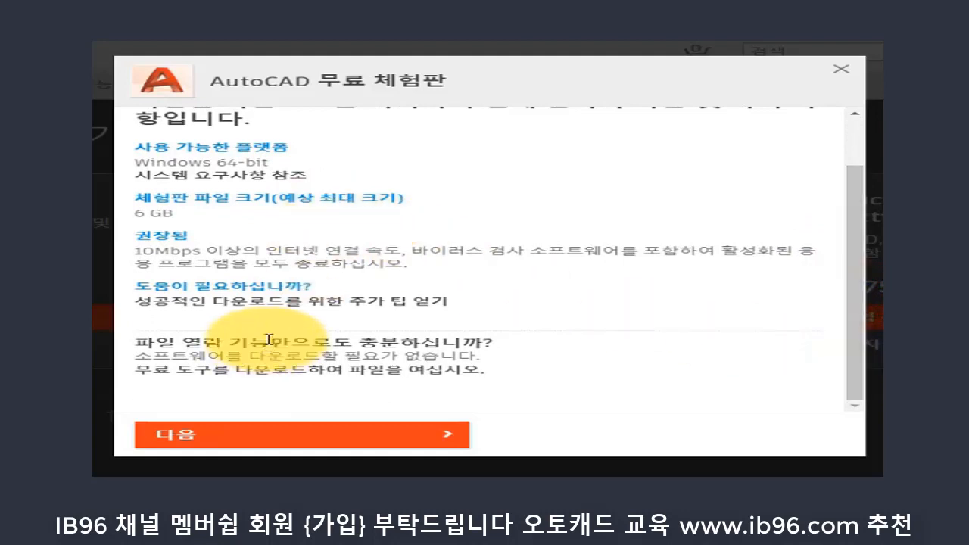
{"action": "scroll", "coordinate": [433, 310], "scroll_direction": "up", "scroll_amount": 2}
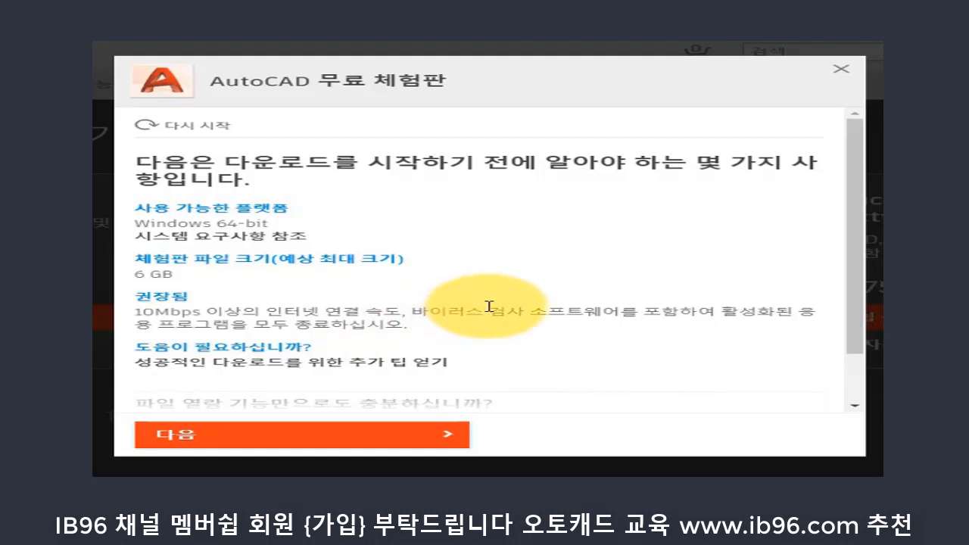
{"action": "scroll", "coordinate": [494, 311], "scroll_direction": "down", "scroll_amount": 2}
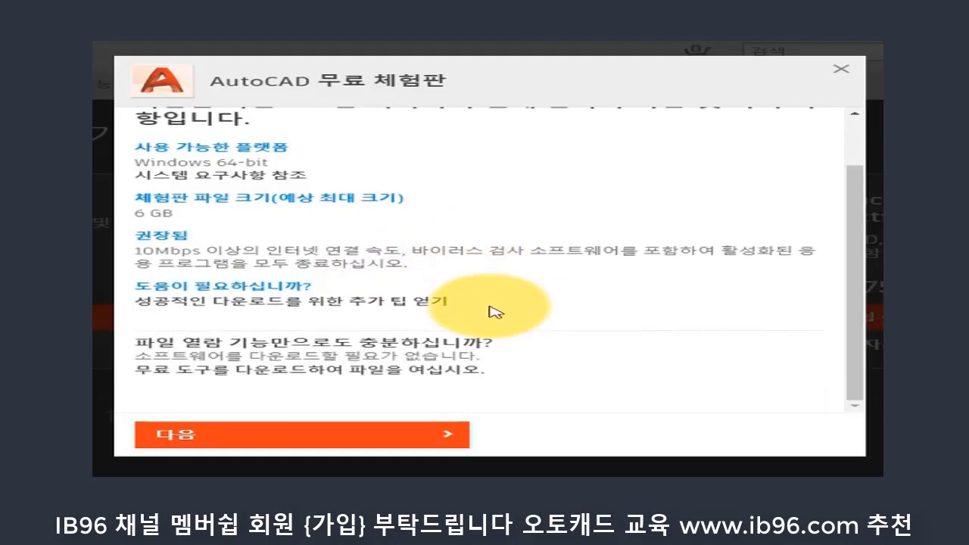
{"action": "left_click", "coordinate": [279, 437]}
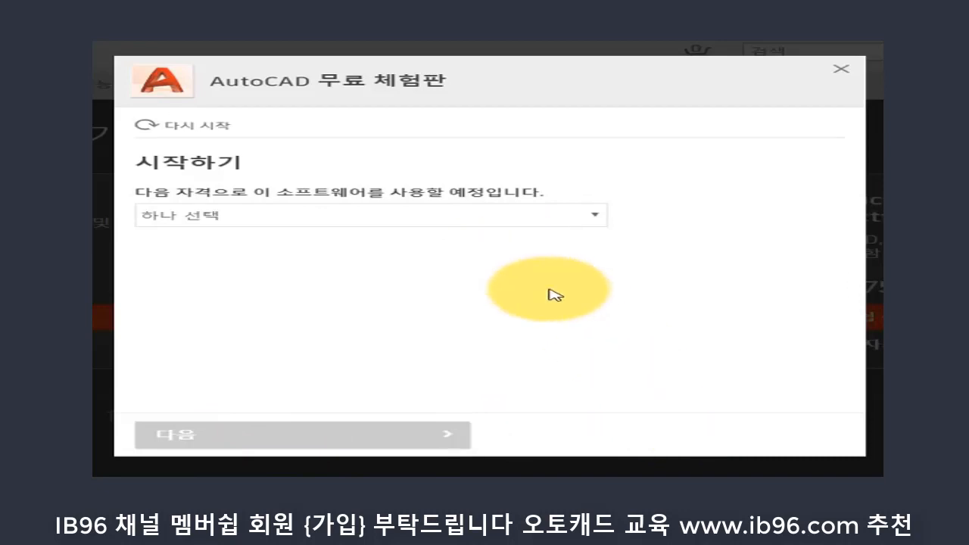
Set the usage role to 비즈니스 사용자 and the language to 한국어, and continue to the account login
{"action": "left_click", "coordinate": [592, 220]}
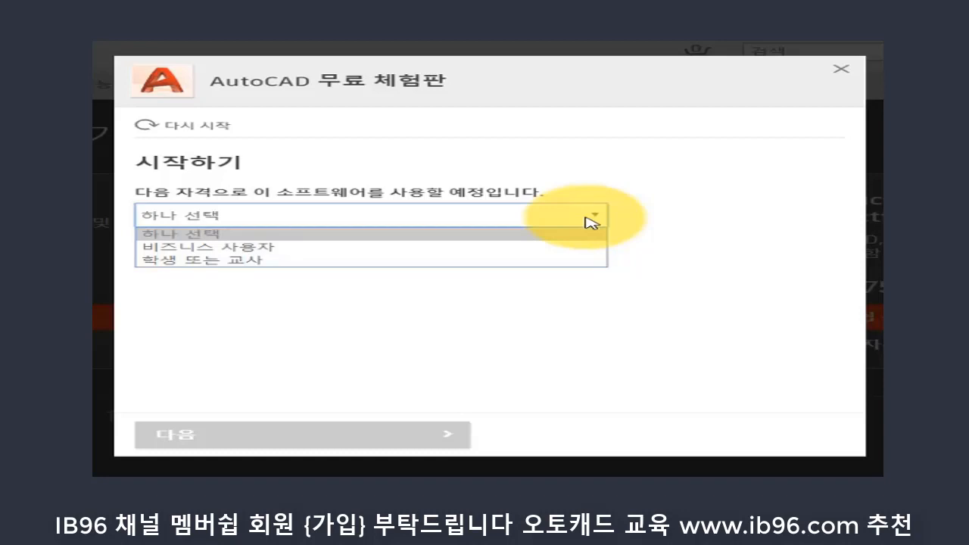
{"action": "left_click", "coordinate": [534, 254]}
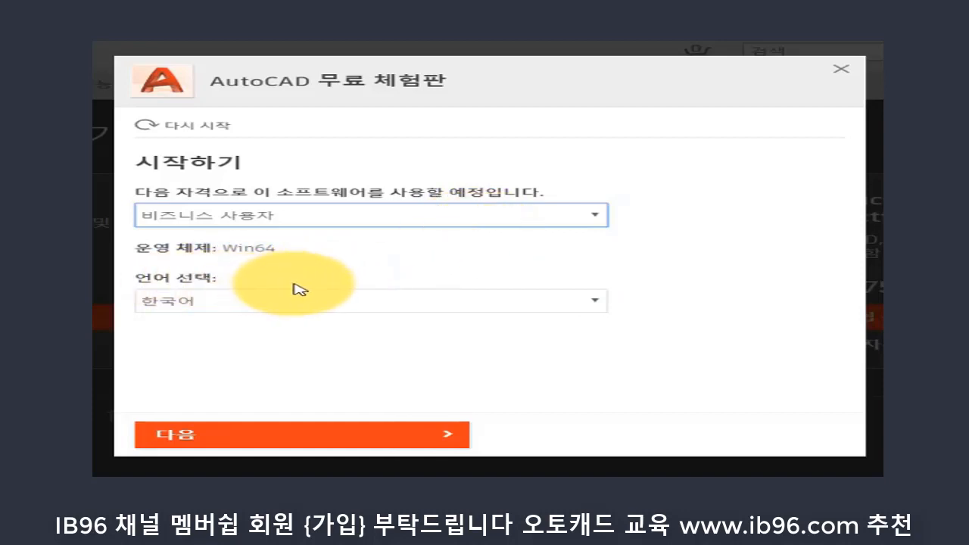
{"action": "left_click", "coordinate": [583, 303]}
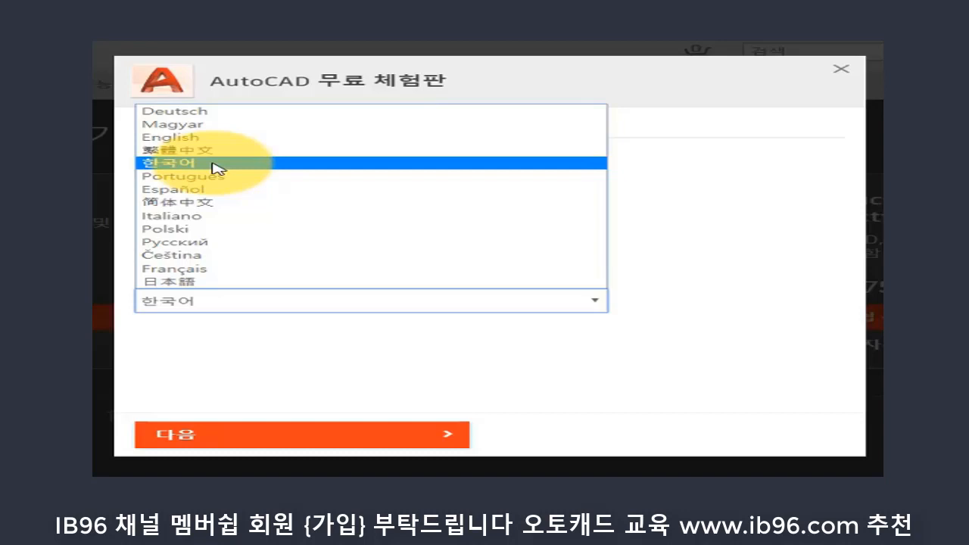
{"action": "left_click", "coordinate": [216, 167]}
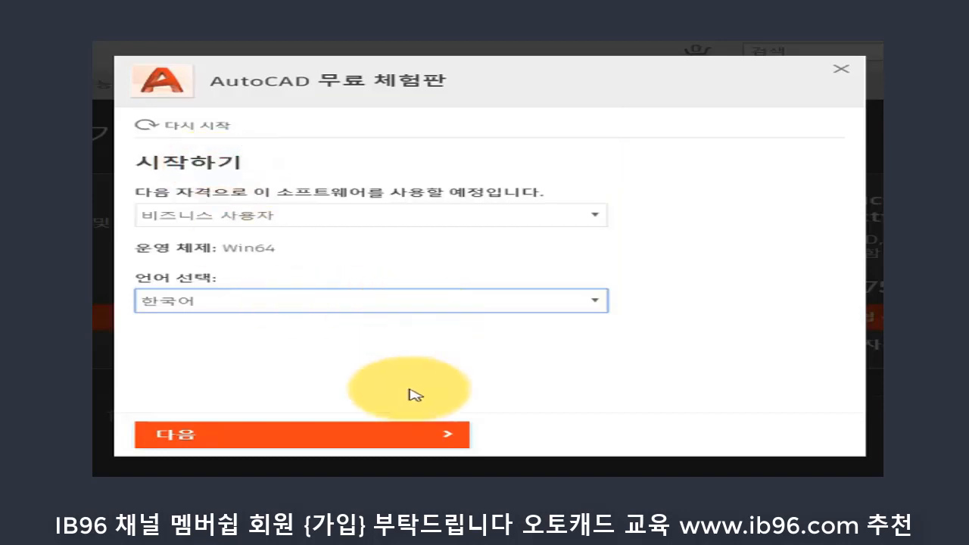
{"action": "left_click", "coordinate": [308, 435]}
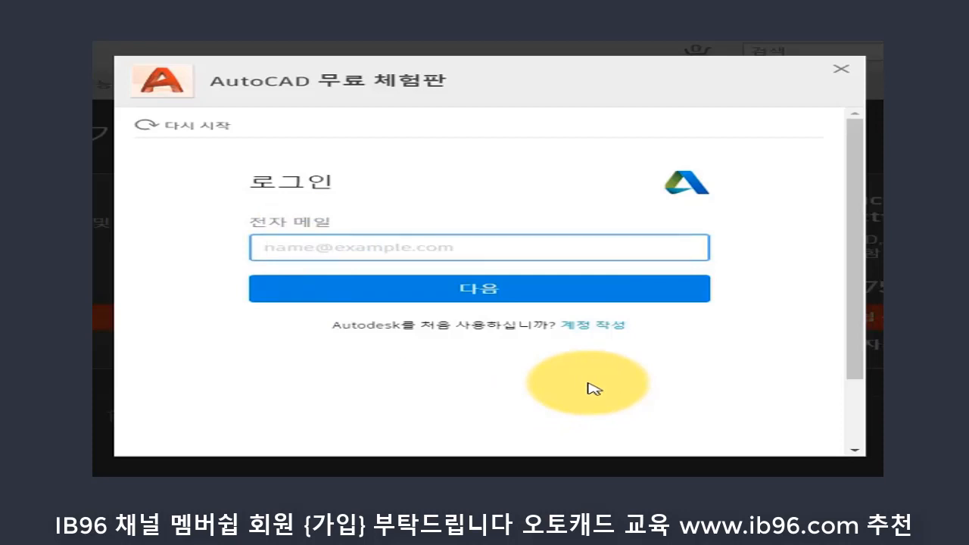
Sign in to the Autodesk account with the saved e-mail address and account password
{"action": "left_click", "coordinate": [434, 247]}
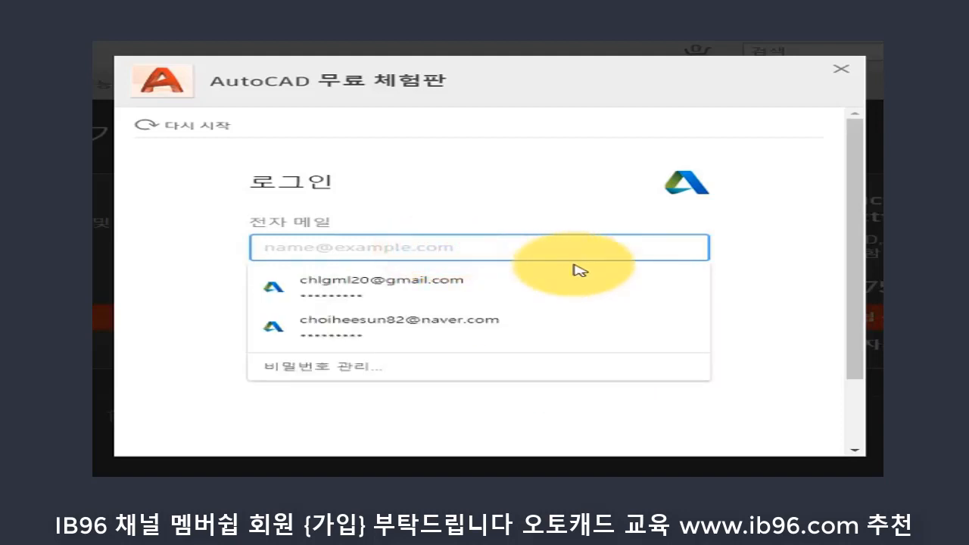
{"action": "left_click", "coordinate": [797, 276]}
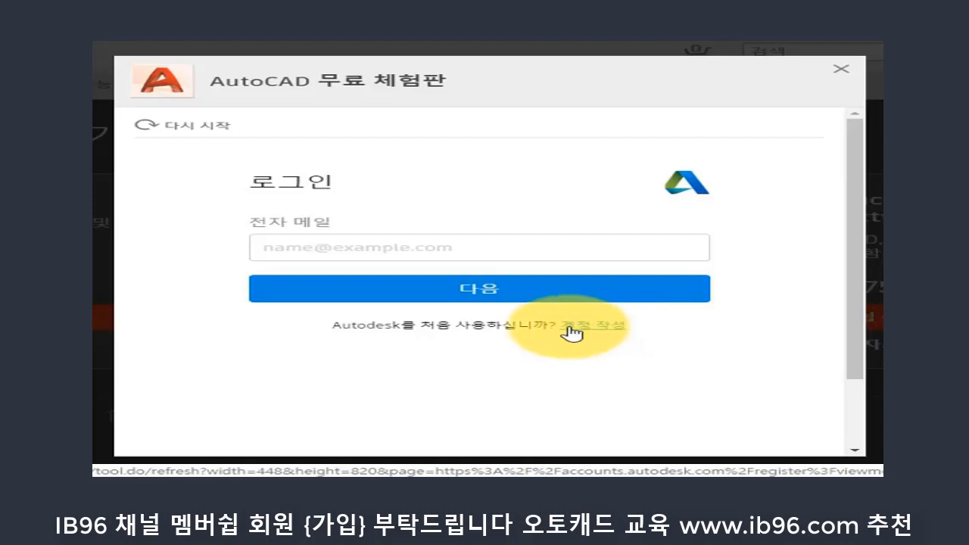
{"action": "left_click", "coordinate": [464, 248]}
{"action": "left_click", "coordinate": [352, 284]}
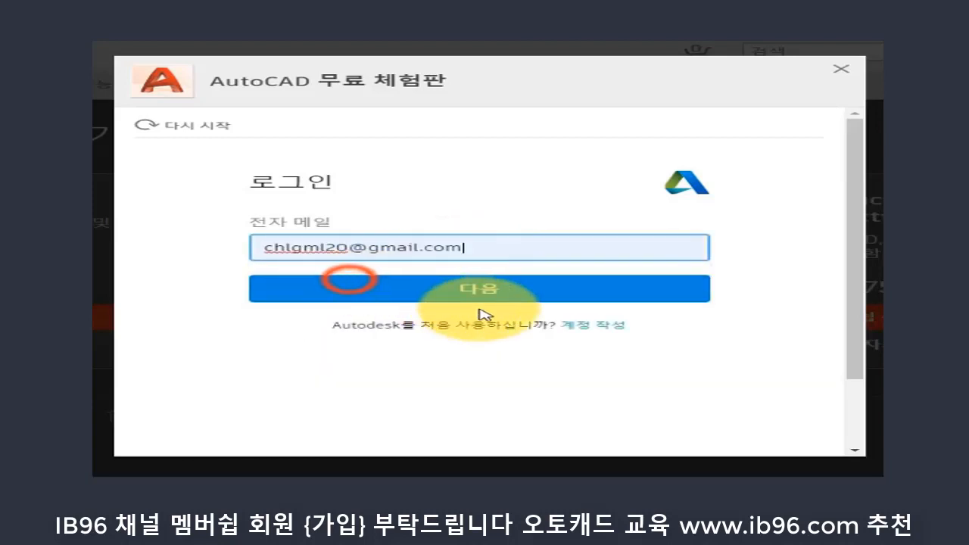
{"action": "left_click", "coordinate": [572, 293]}
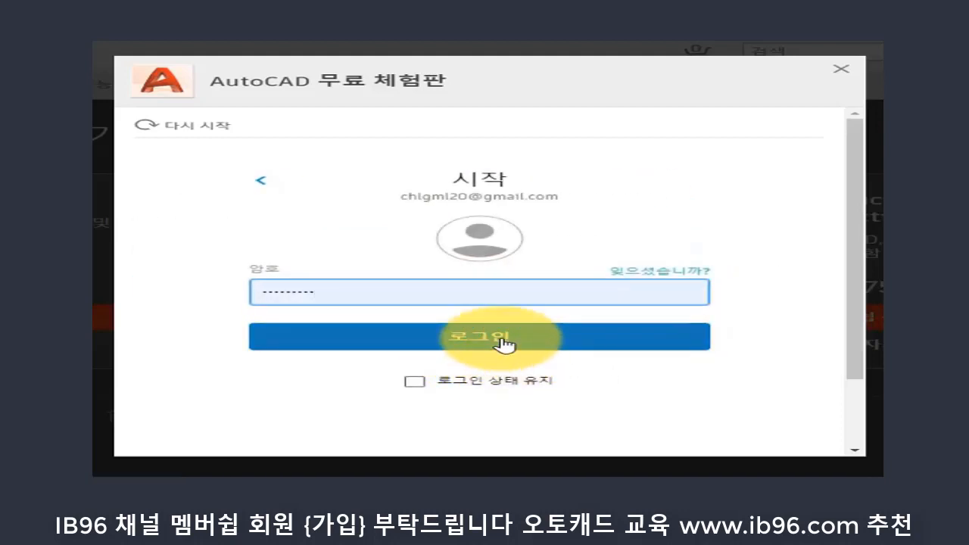
{"action": "left_click", "coordinate": [502, 345]}
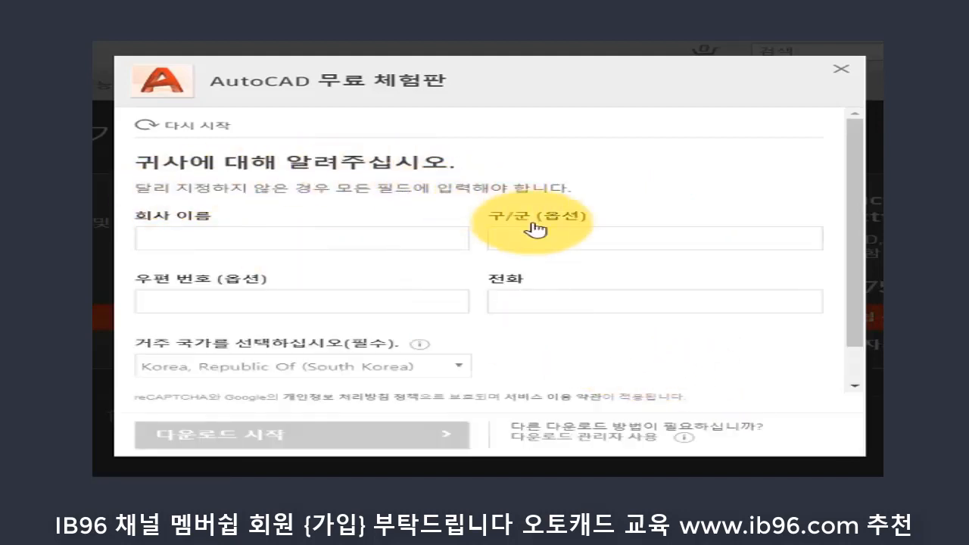
Fill the company name, district, postal code and phone fields with the placeholder "h" and start the download
{"action": "scroll", "coordinate": [663, 261], "scroll_direction": "down", "scroll_amount": 4}
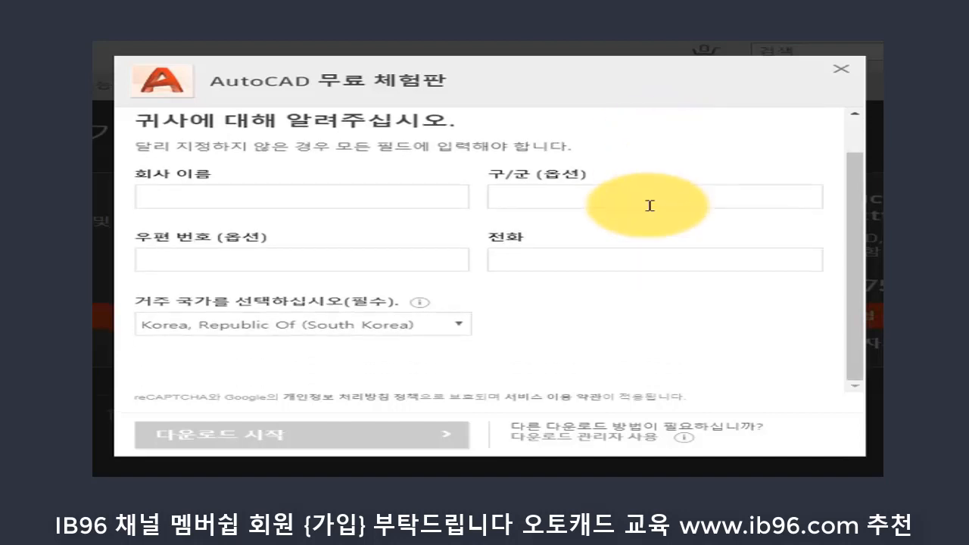
{"action": "scroll", "coordinate": [622, 318], "scroll_direction": "up", "scroll_amount": 2}
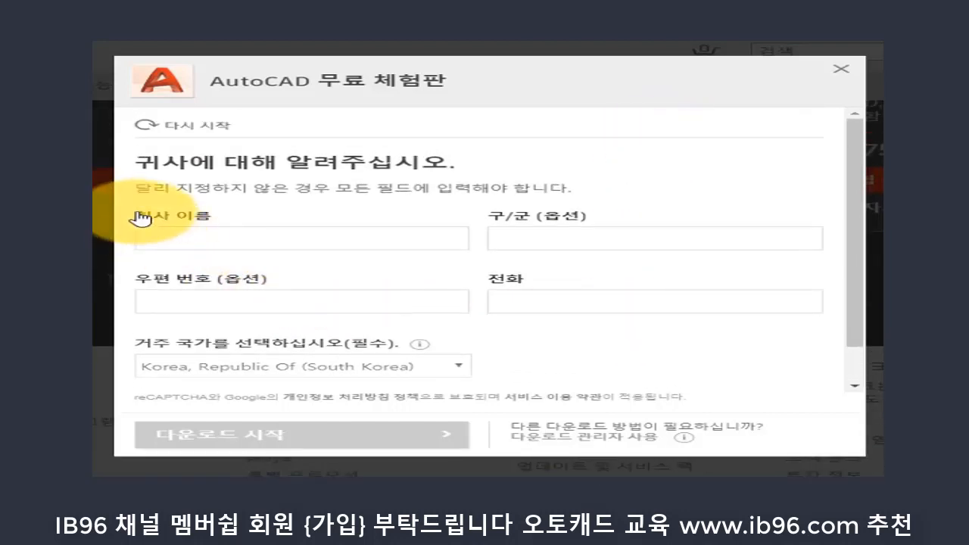
{"action": "left_click", "coordinate": [265, 244]}
{"action": "type", "text": "h"}
{"action": "left_click", "coordinate": [564, 241]}
{"action": "type", "text": "h"}
{"action": "left_click", "coordinate": [269, 300]}
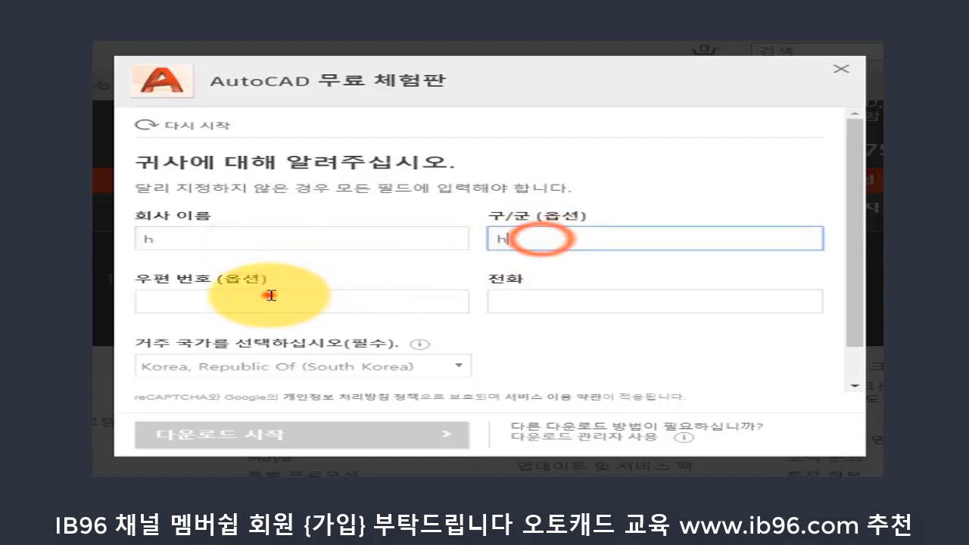
{"action": "type", "text": "h"}
{"action": "left_click", "coordinate": [547, 302]}
{"action": "type", "text": "h"}
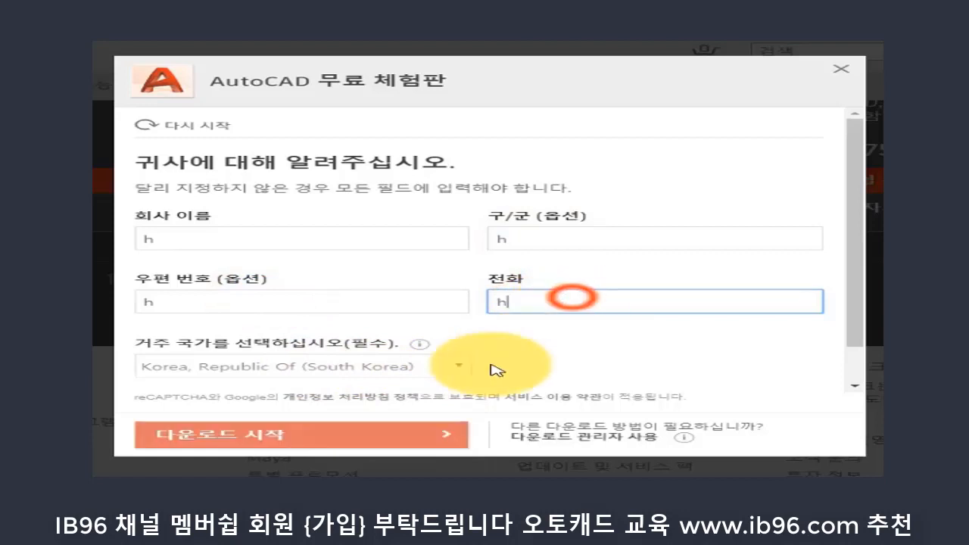
{"action": "left_click", "coordinate": [266, 436]}
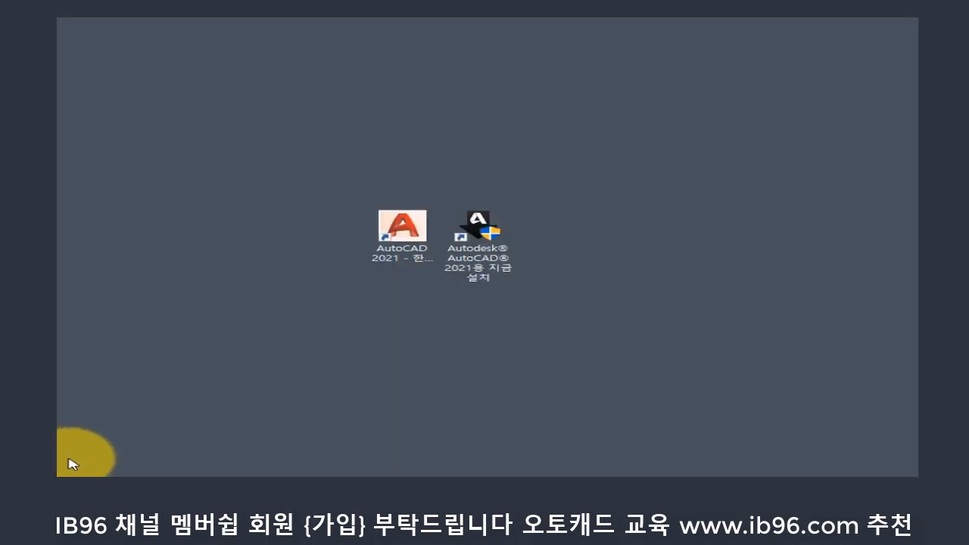
Launch the AutoCAD 2021 installer from its desktop shortcut and reposition the setup window
{"action": "left_click", "coordinate": [496, 262]}
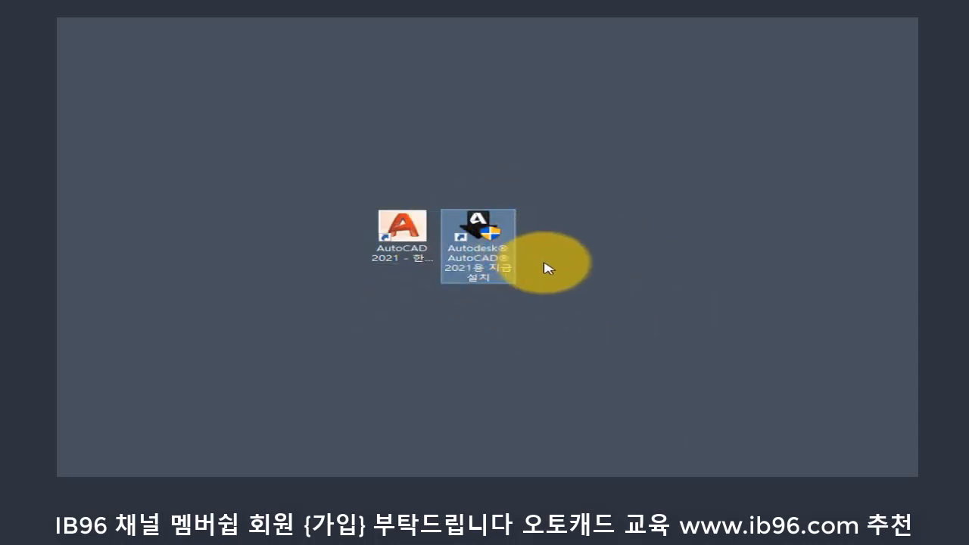
{"action": "left_click", "coordinate": [596, 290]}
{"action": "double_click", "coordinate": [498, 271]}
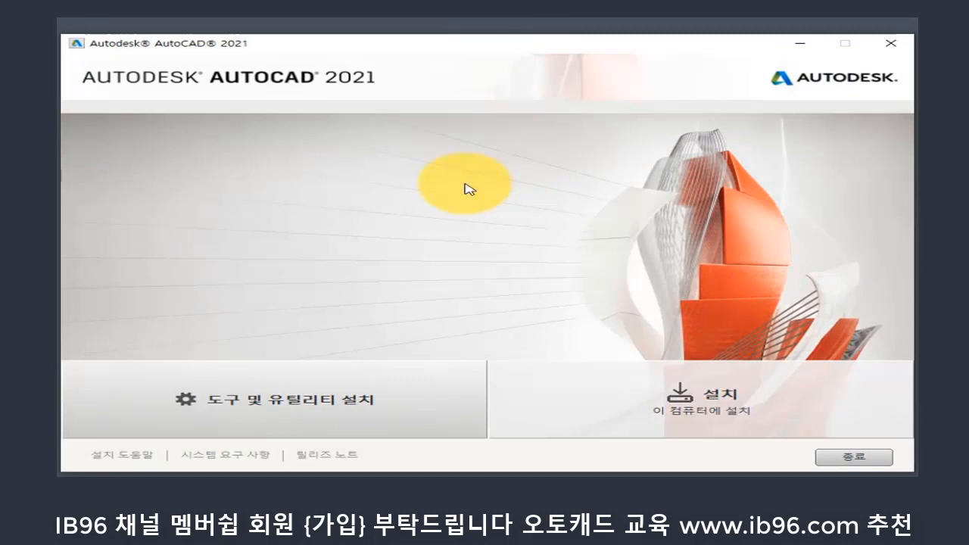
{"action": "left_click_drag", "start_coordinate": [455, 43], "coordinate": [457, 32]}
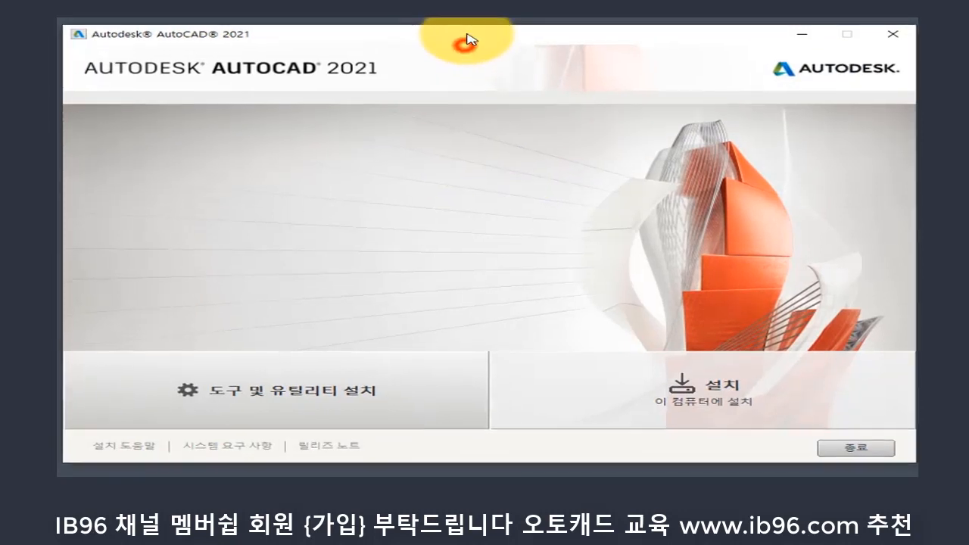
Start the installation on this computer, accept the license agreement, and exit setup at the installation configuration page
{"action": "left_click", "coordinate": [712, 398]}
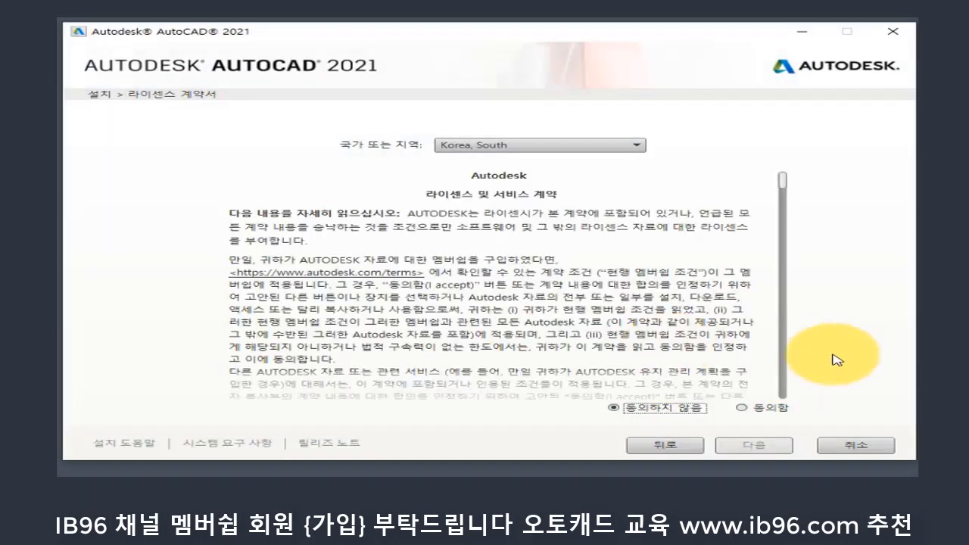
{"action": "left_click", "coordinate": [741, 407]}
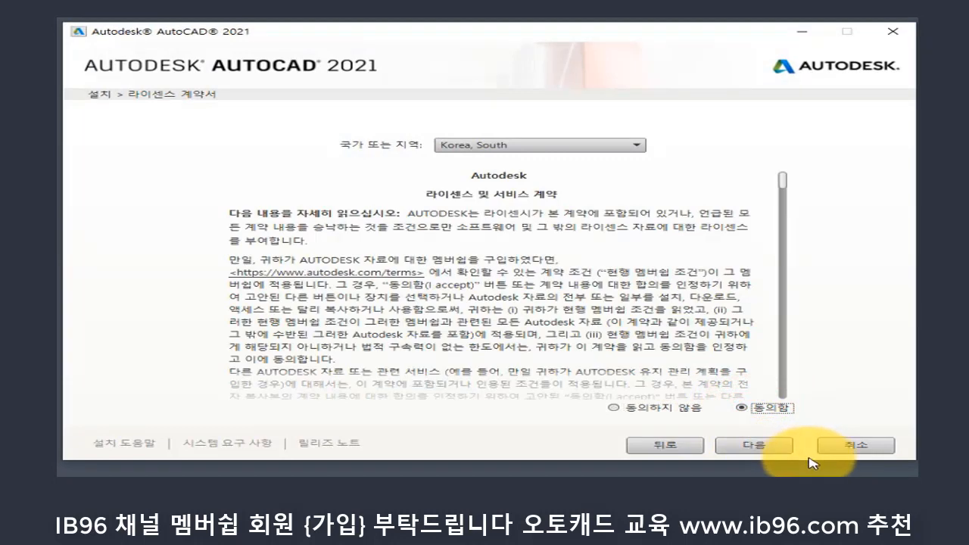
{"action": "left_click", "coordinate": [752, 451]}
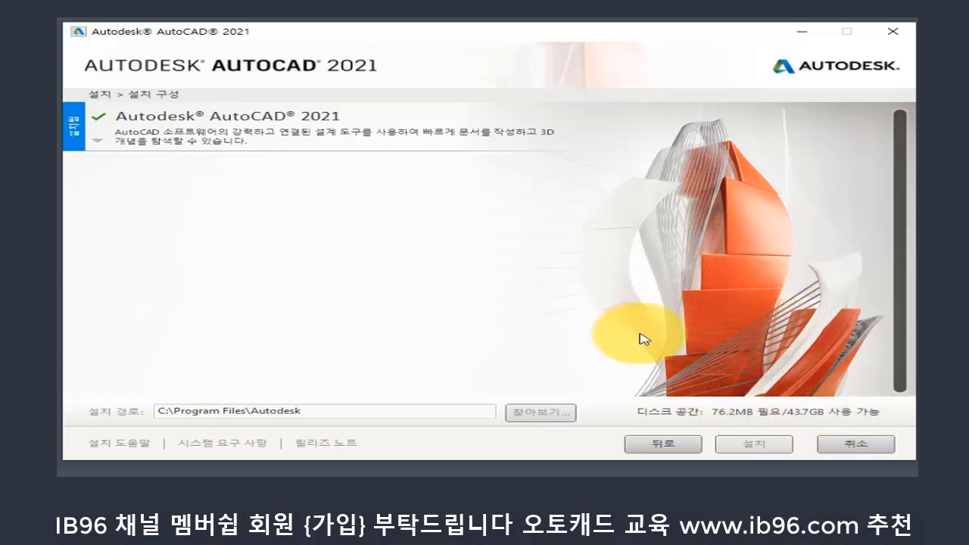
{"action": "left_click", "coordinate": [891, 32]}
{"action": "left_click", "coordinate": [444, 271]}
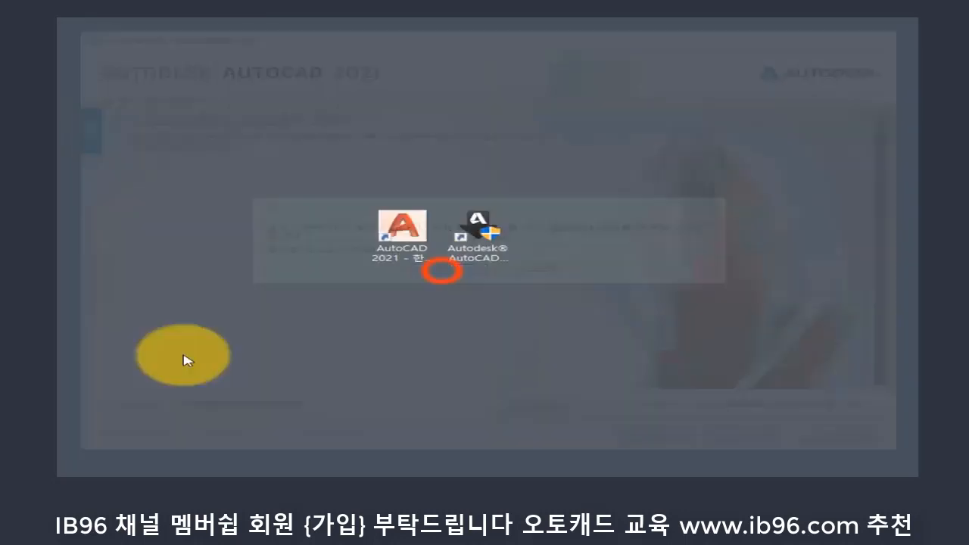
Launch AutoCAD 2021 - 한국어 (Korean) from its desktop shortcut
{"action": "left_click", "coordinate": [374, 332]}
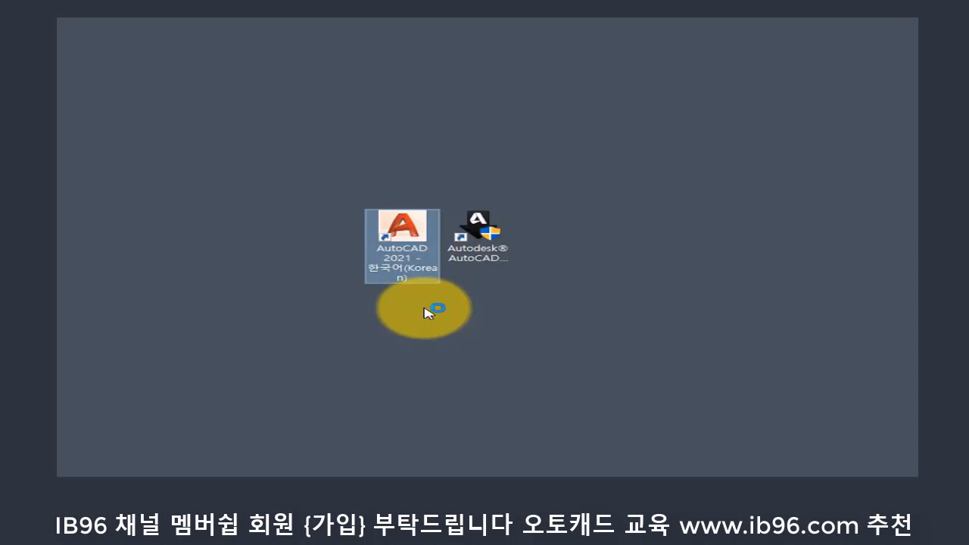
{"action": "left_click", "coordinate": [424, 313]}
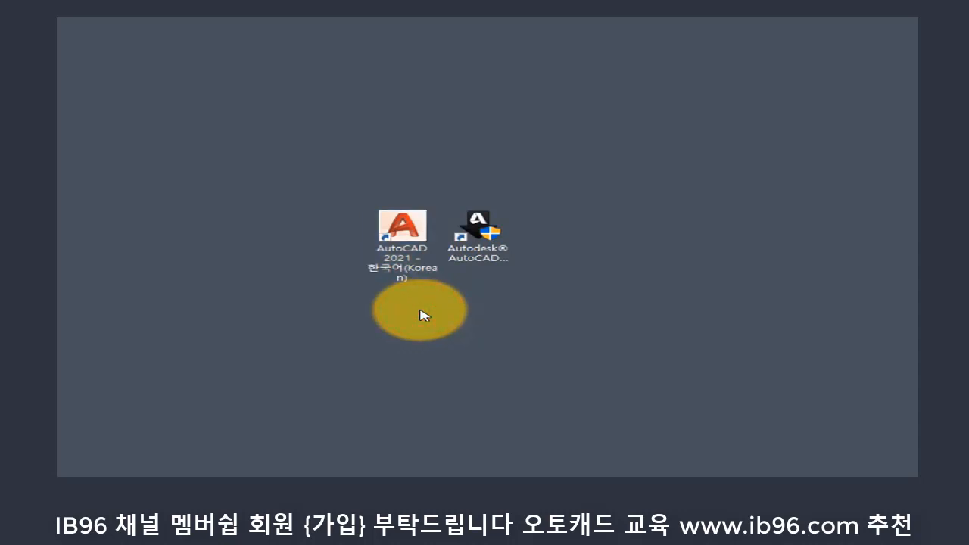
{"action": "left_click", "coordinate": [406, 269]}
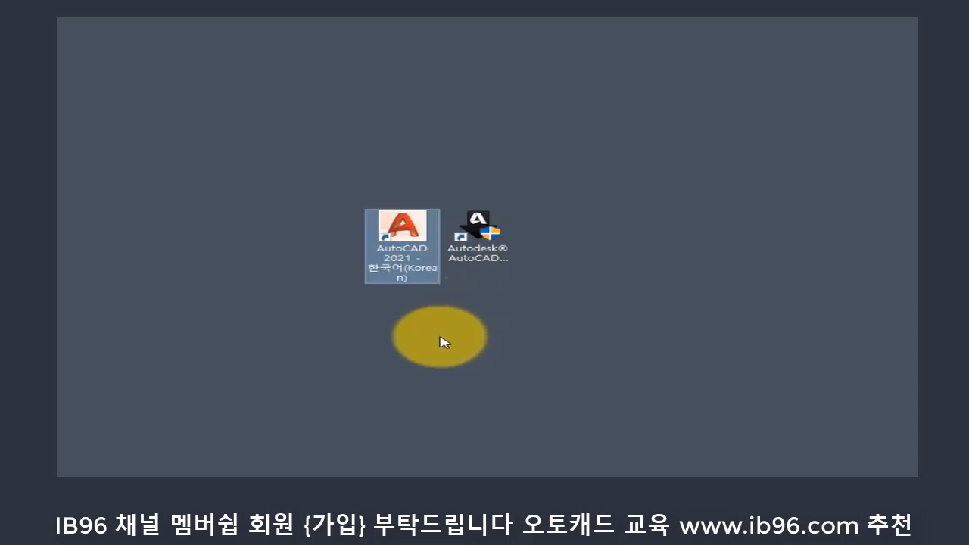
{"action": "left_click", "coordinate": [349, 323]}
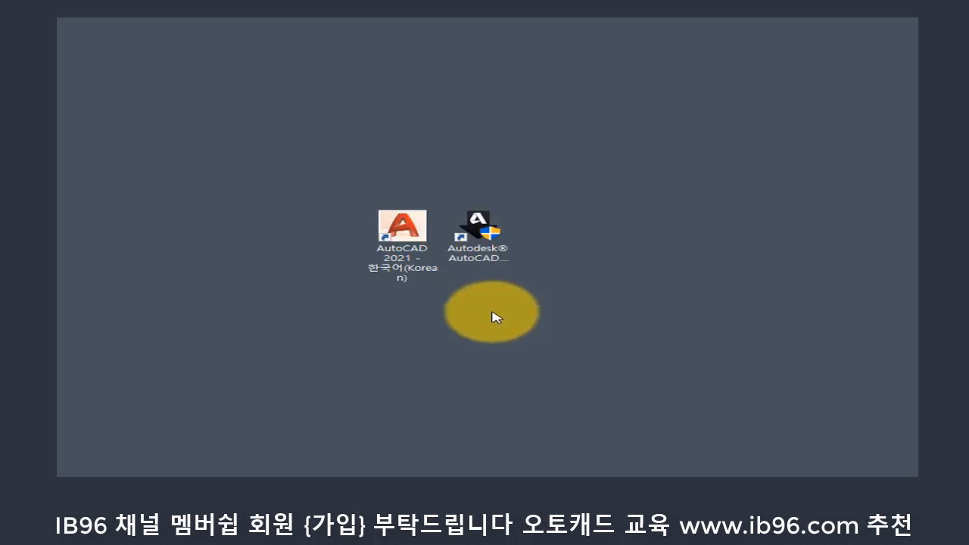
{"action": "left_click", "coordinate": [413, 261]}
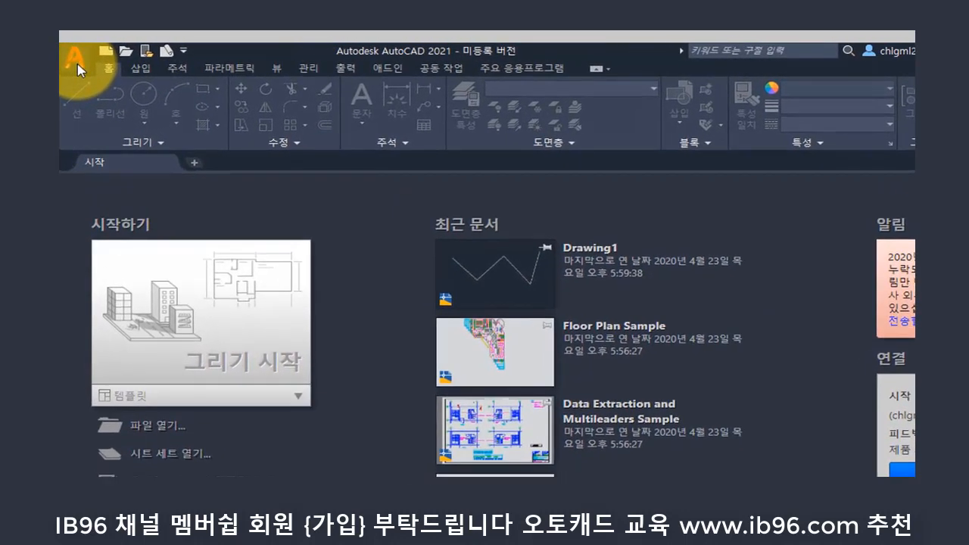
Create a new drawing, opening it with the no-template metric option
{"action": "left_click", "coordinate": [78, 67]}
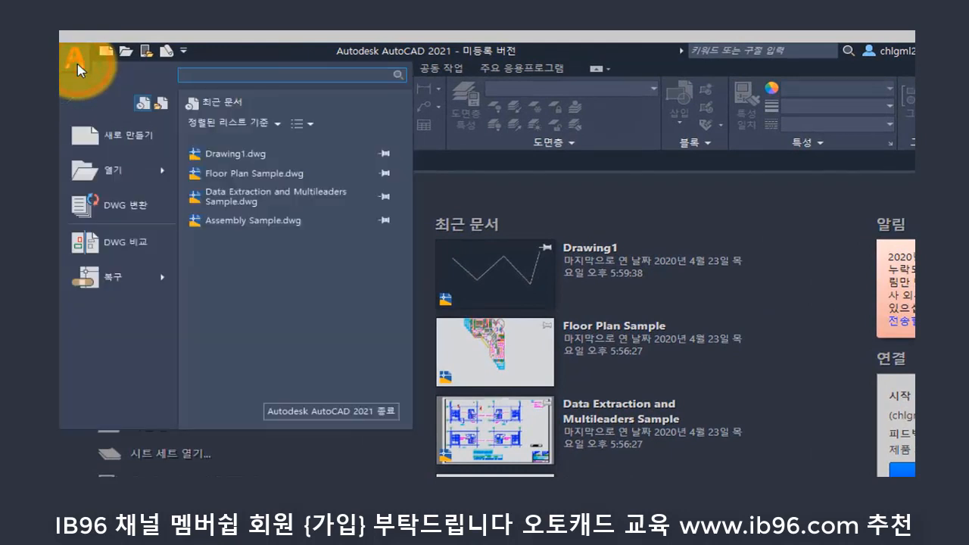
{"action": "left_click", "coordinate": [149, 146]}
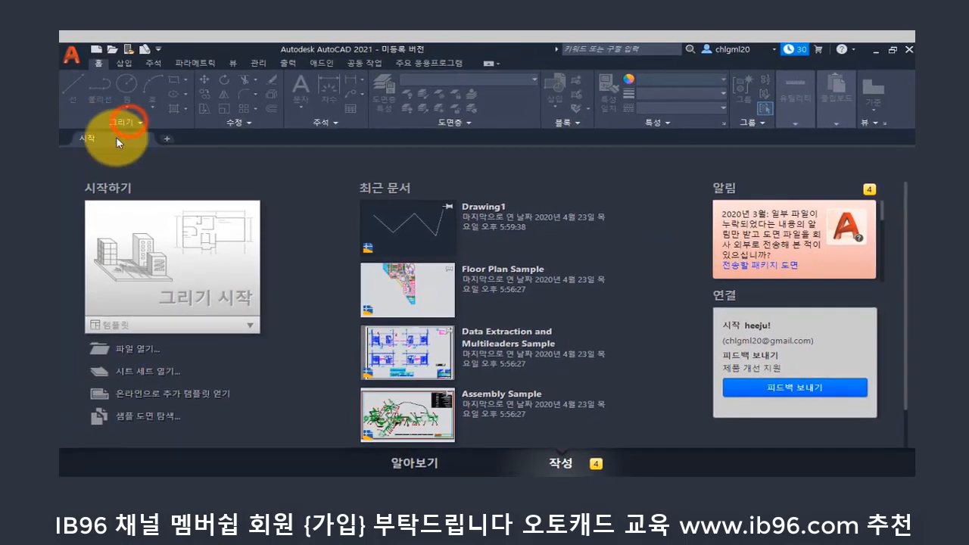
{"action": "left_click_drag", "start_coordinate": [582, 177], "coordinate": [378, 97]}
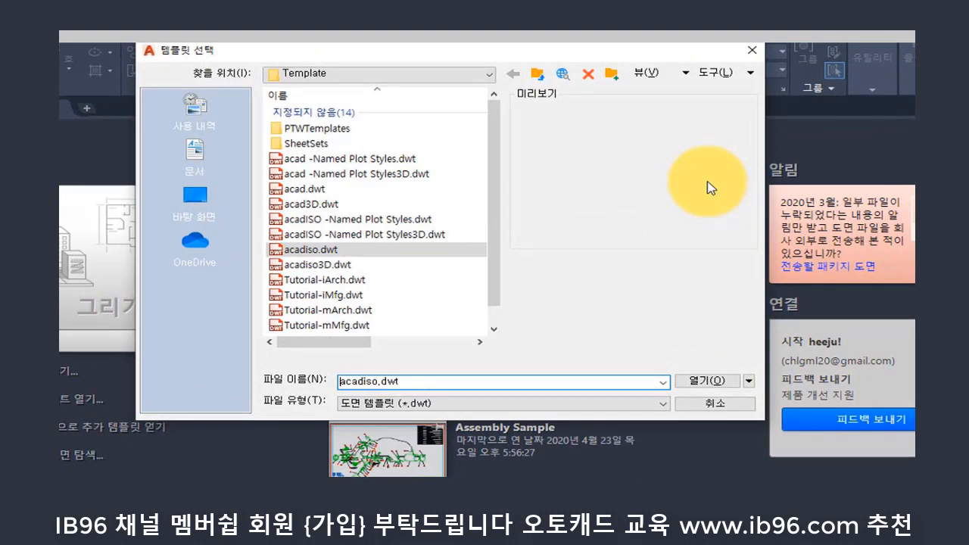
{"action": "left_click", "coordinate": [750, 381]}
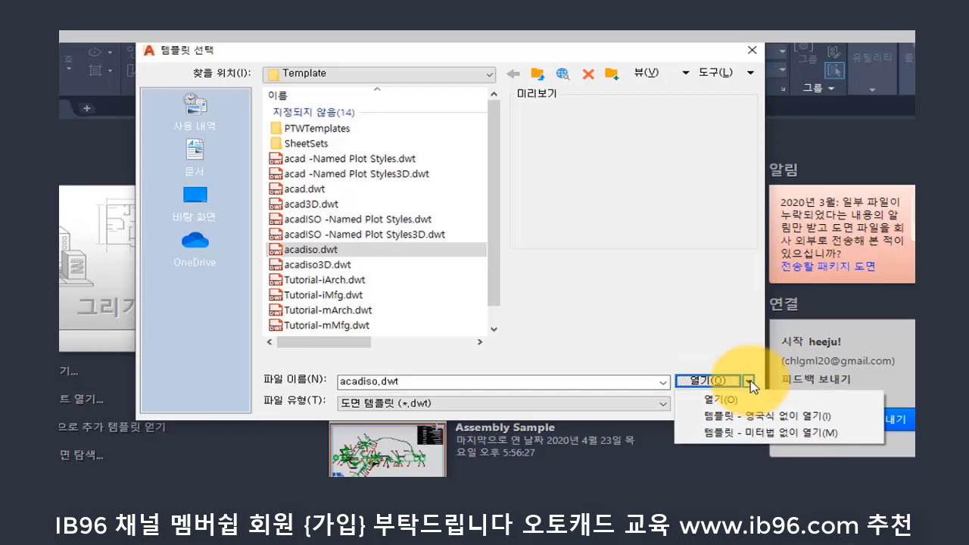
{"action": "left_click", "coordinate": [781, 438]}
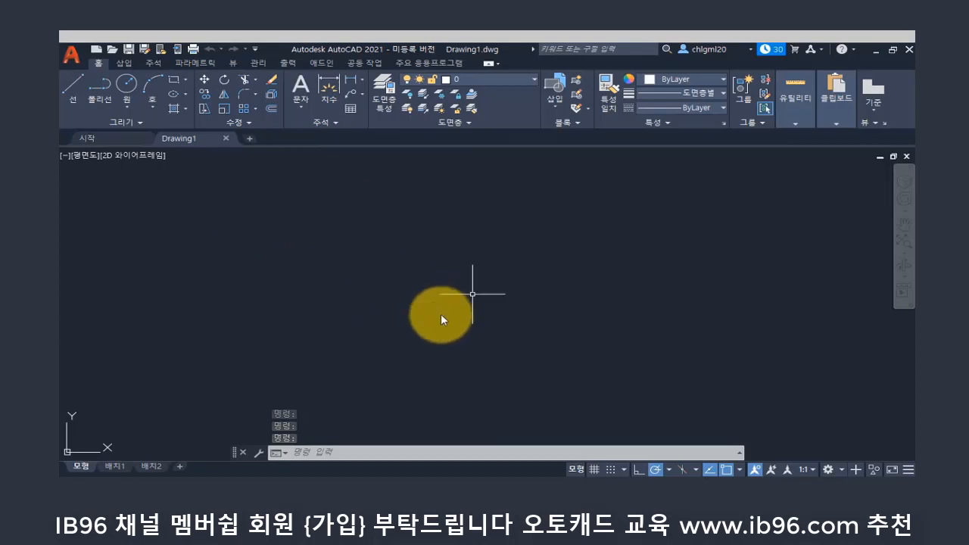
Draw a single line sloping down to the right in the drawing area with the LINE command
{"action": "type", "text": "l"}
{"action": "key", "text": "Return"}
{"action": "left_click", "coordinate": [265, 232]}
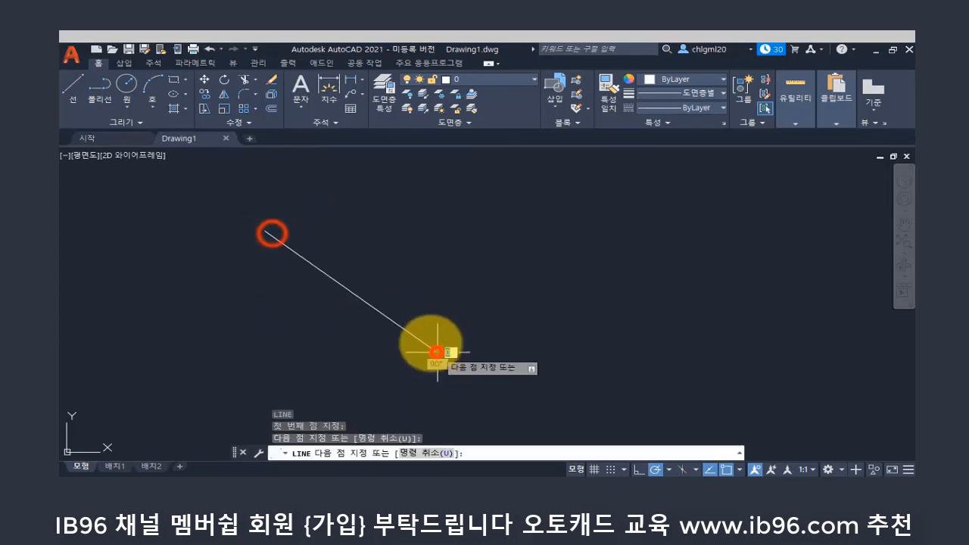
{"action": "left_click", "coordinate": [437, 351]}
{"action": "key", "text": "Return"}
Draw a circle to the right of the sloping line, picking its centre and a radius point freehand
{"action": "type", "text": "c"}
{"action": "key", "text": "Return"}
{"action": "left_click", "coordinate": [633, 266]}
{"action": "left_click", "coordinate": [721, 353]}
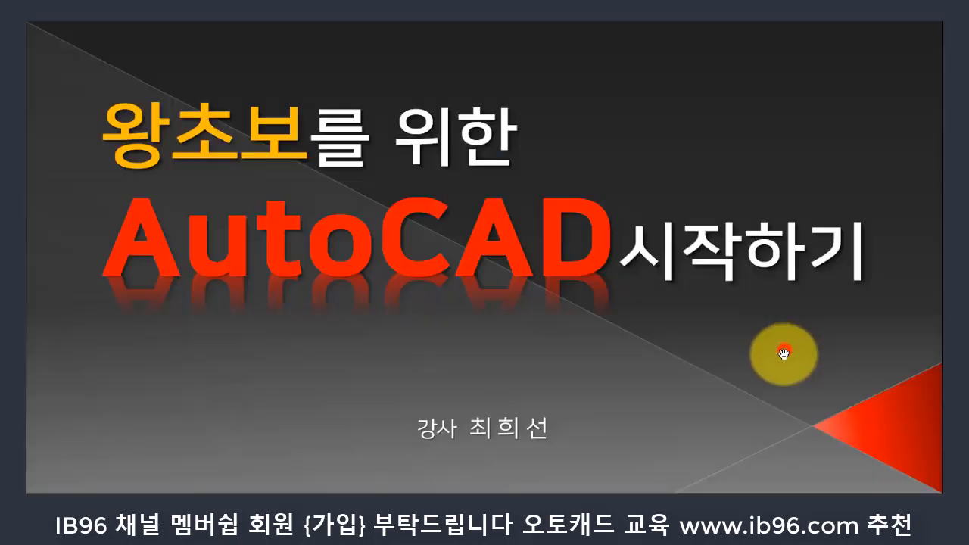
{"action": "left_click", "coordinate": [784, 350]}
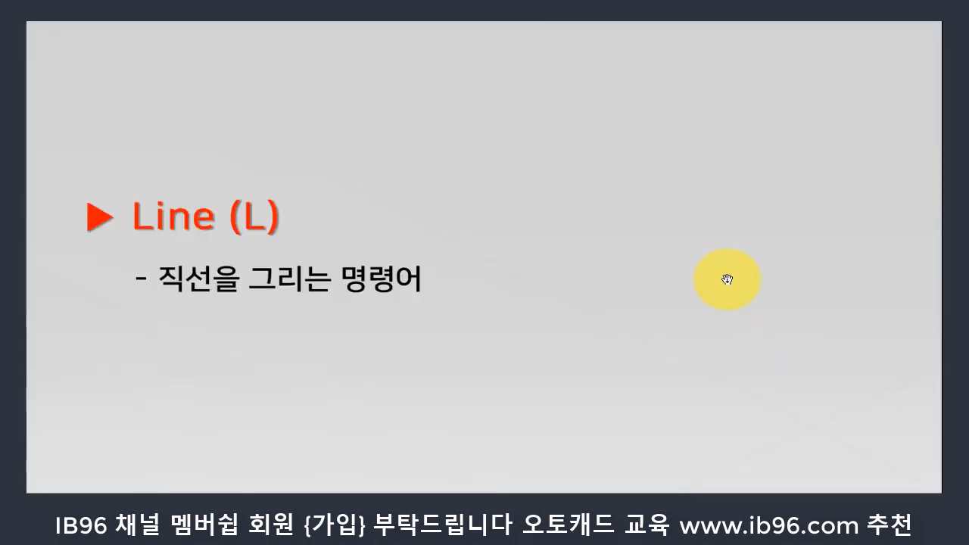
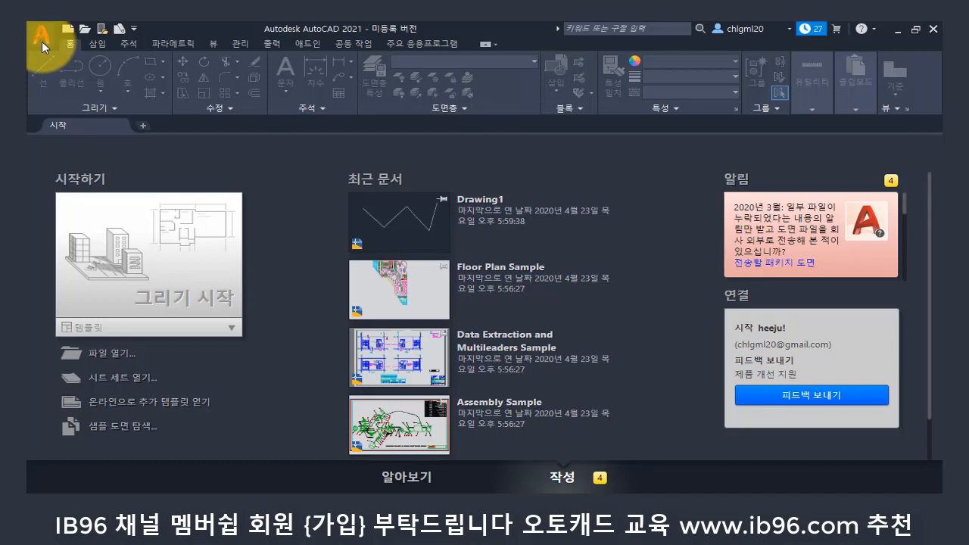
Start another new drawing from the start page without a template, using metric units
{"action": "left_click", "coordinate": [44, 37]}
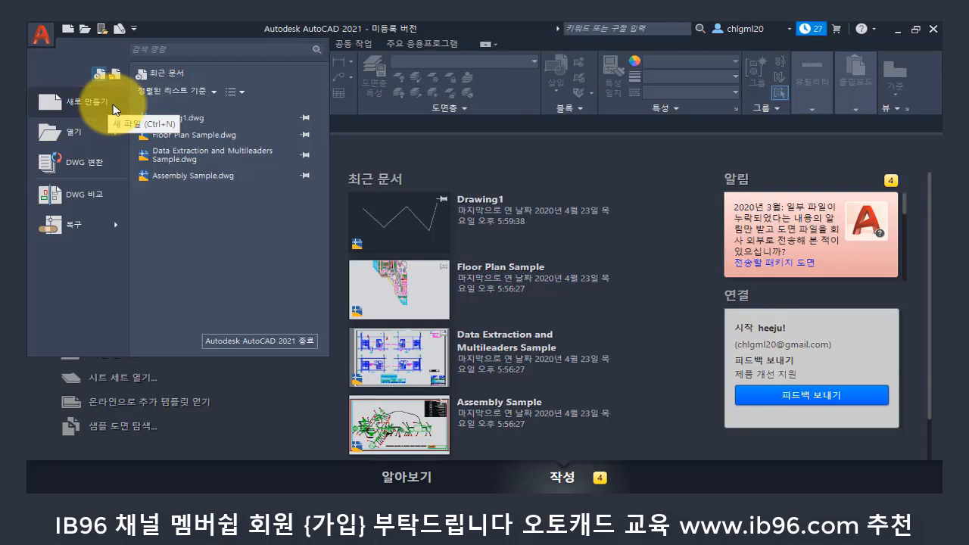
{"action": "left_click", "coordinate": [115, 110]}
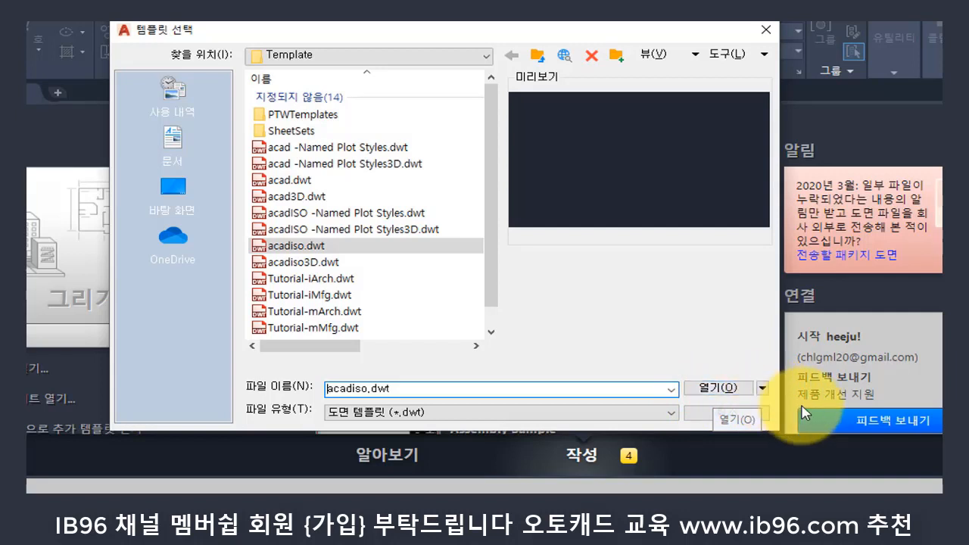
{"action": "left_click", "coordinate": [763, 388]}
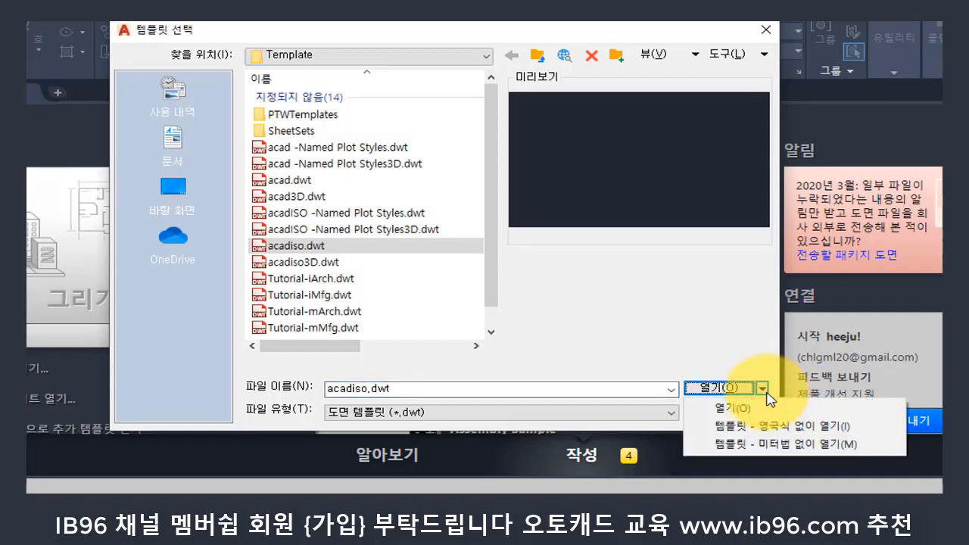
{"action": "left_click", "coordinate": [749, 428]}
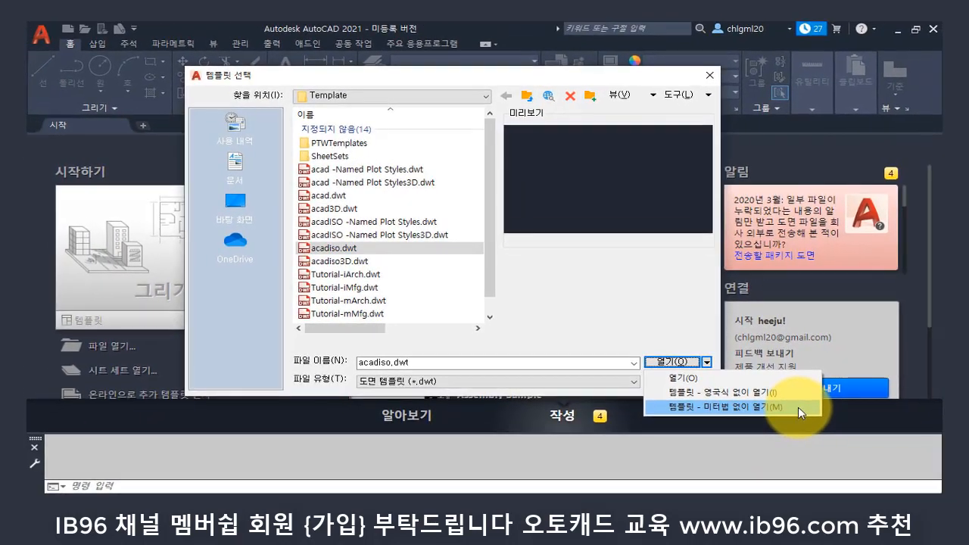
{"action": "left_click", "coordinate": [828, 422]}
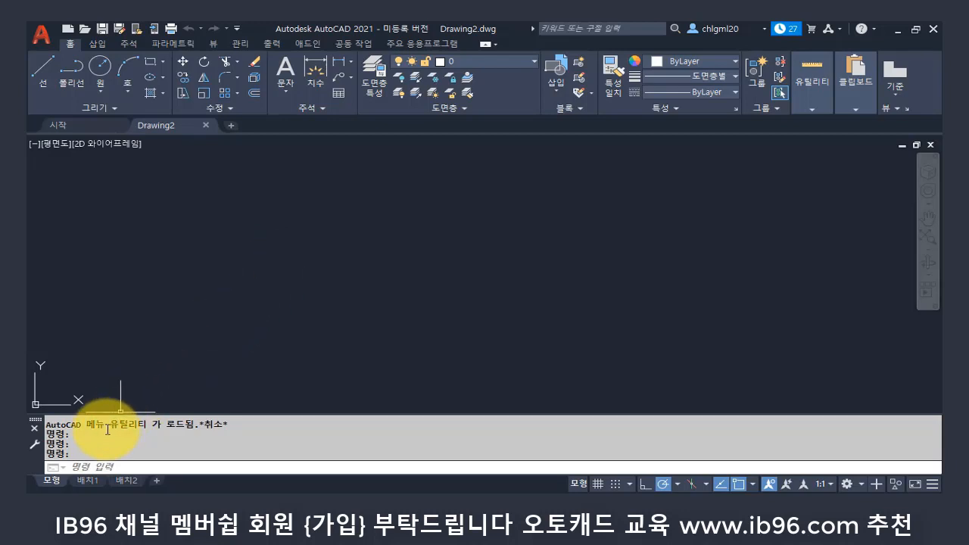
{"action": "left_click", "coordinate": [76, 468]}
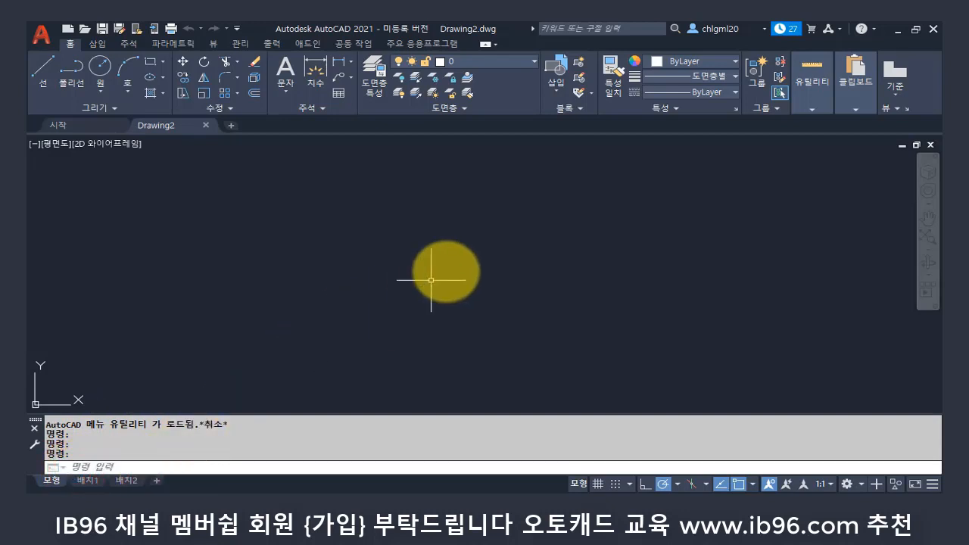
{"action": "left_click", "coordinate": [452, 274]}
{"action": "left_click", "coordinate": [325, 219]}
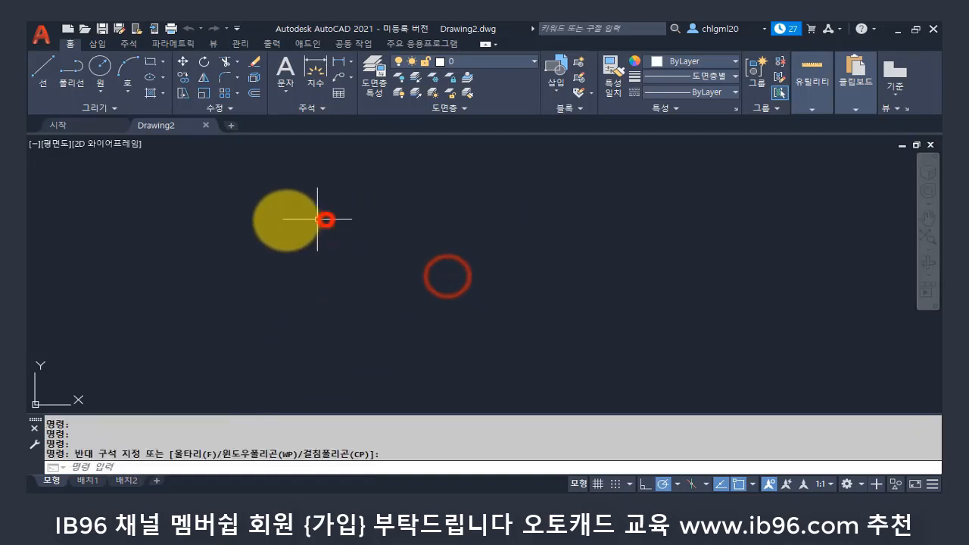
{"action": "left_click", "coordinate": [254, 182]}
{"action": "left_click", "coordinate": [413, 267]}
{"action": "left_click", "coordinate": [602, 309]}
{"action": "left_click", "coordinate": [429, 217]}
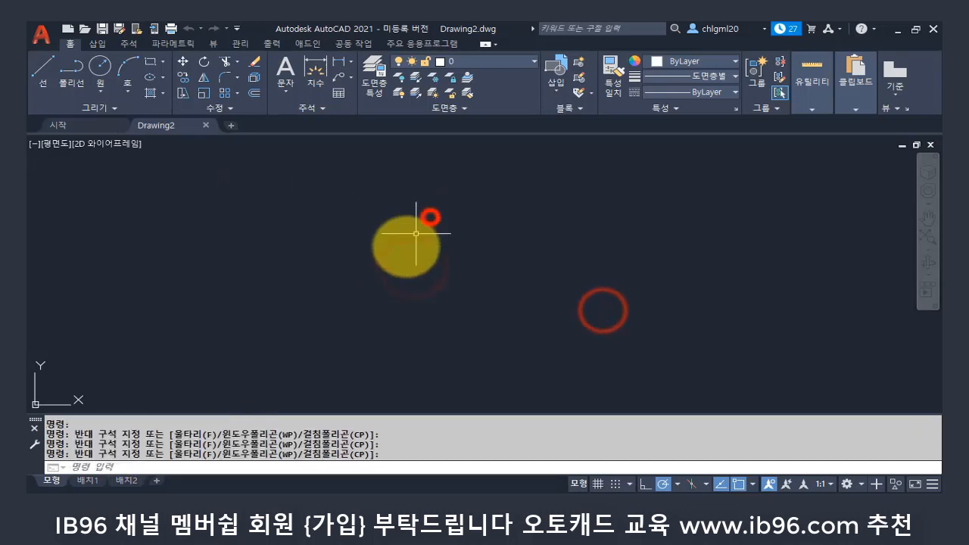
{"action": "left_click", "coordinate": [261, 215]}
{"action": "left_click", "coordinate": [423, 321]}
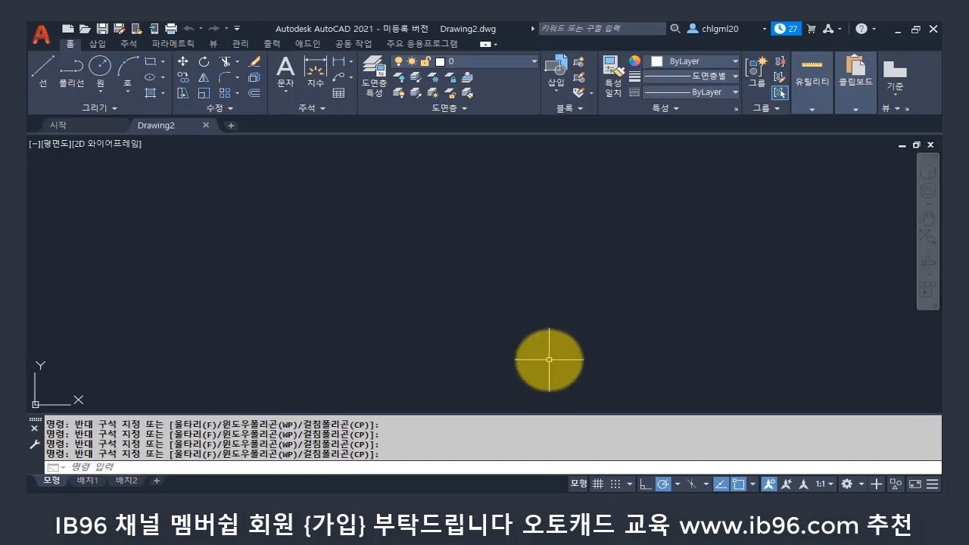
{"action": "left_click", "coordinate": [548, 331]}
{"action": "left_click", "coordinate": [401, 219]}
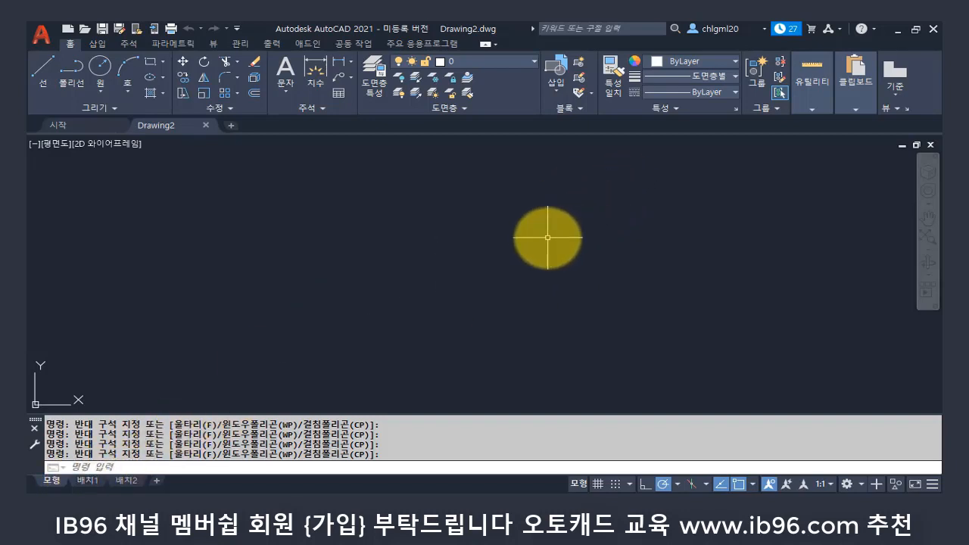
Try entering the random text "jtfutyutyutyuteu" as a command, and cancel a second random entry "rthrthrtyhrthhfhdfhfgh"
{"action": "type", "text": "jtfutyutyutyuteu"}
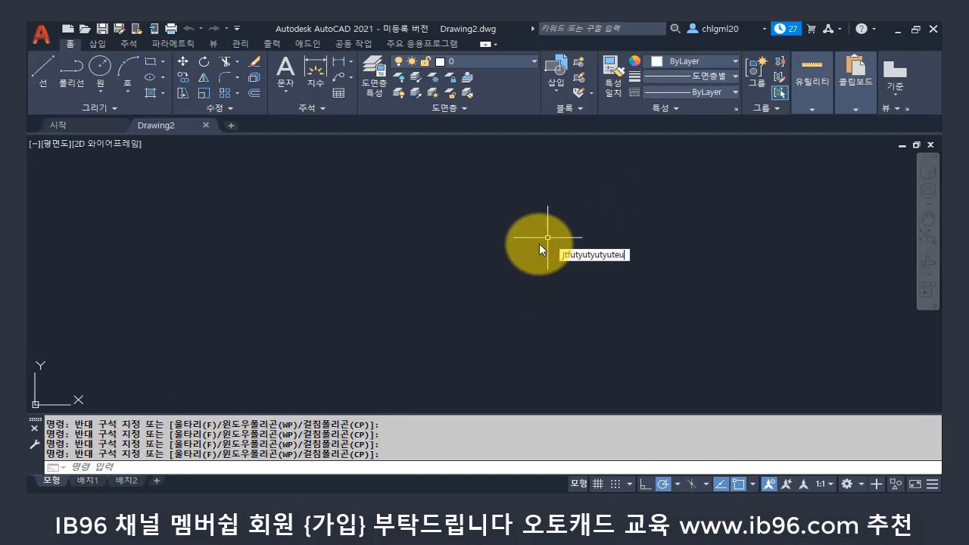
{"action": "key", "text": "Return"}
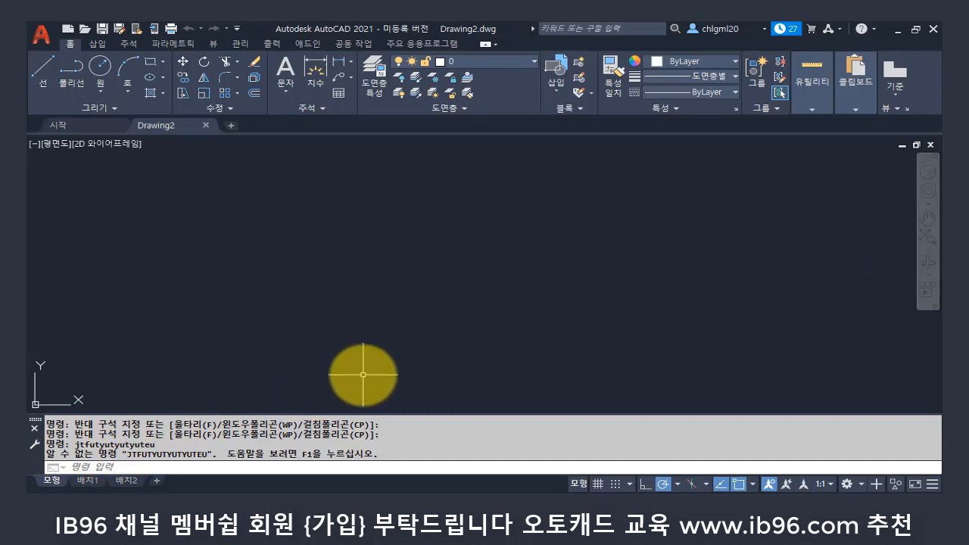
{"action": "type", "text": "rthrthrtyhrth"}
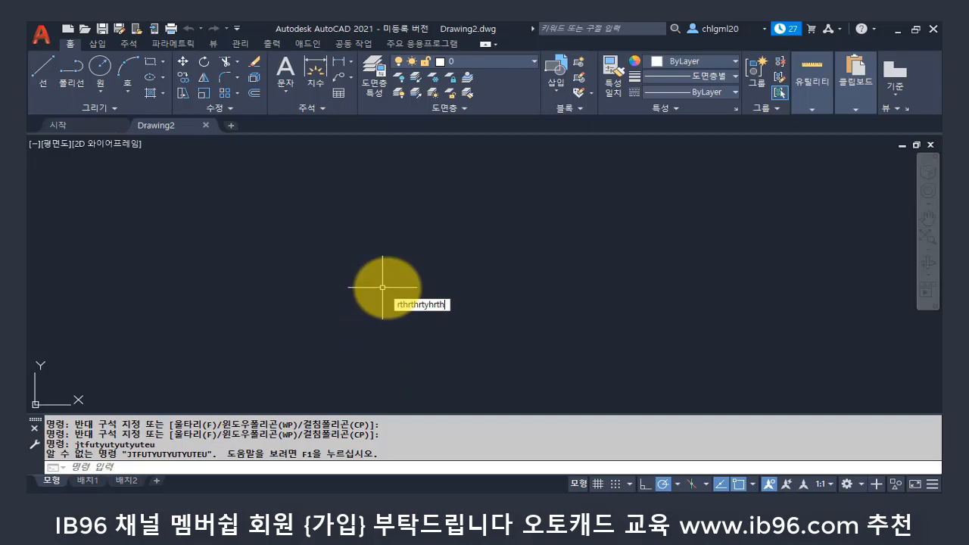
{"action": "type", "text": "hfhdfhfgh"}
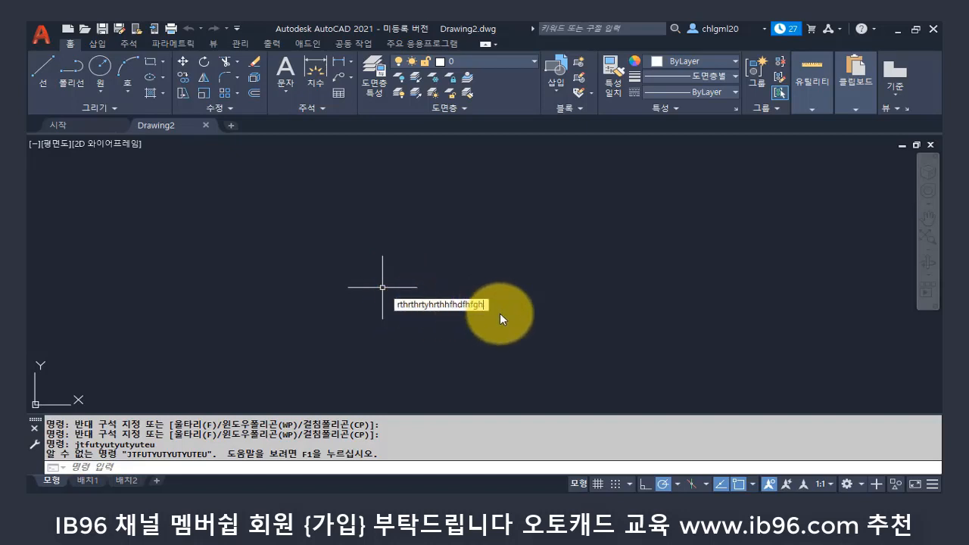
{"action": "key", "text": "Escape"}
{"action": "key", "text": "Escape"}
{"action": "key", "text": "Escape"}
{"action": "key", "text": "Escape"}
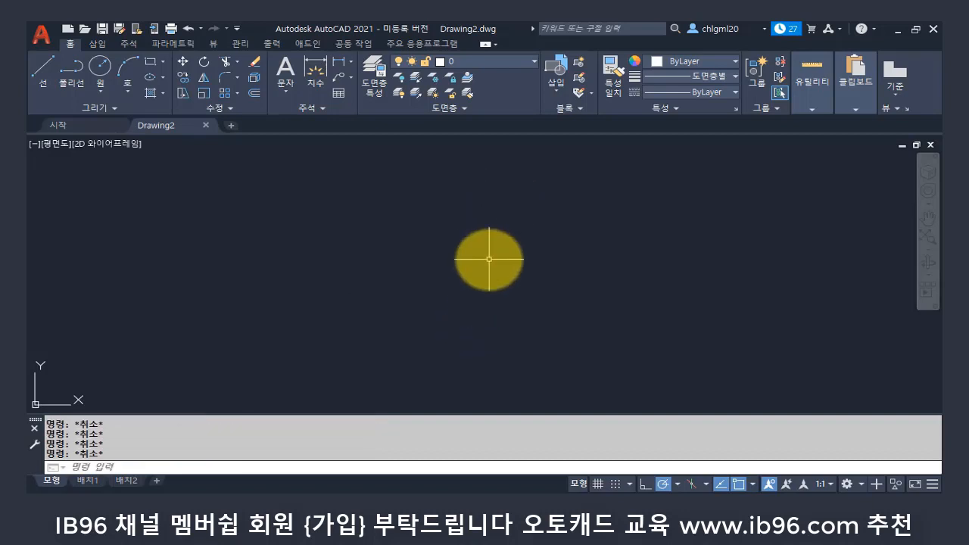
Enter the random text "drgdfgdfg" at the command prompt and cancel it
{"action": "left_click", "coordinate": [396, 251]}
{"action": "type", "text": "drgdfgd"}
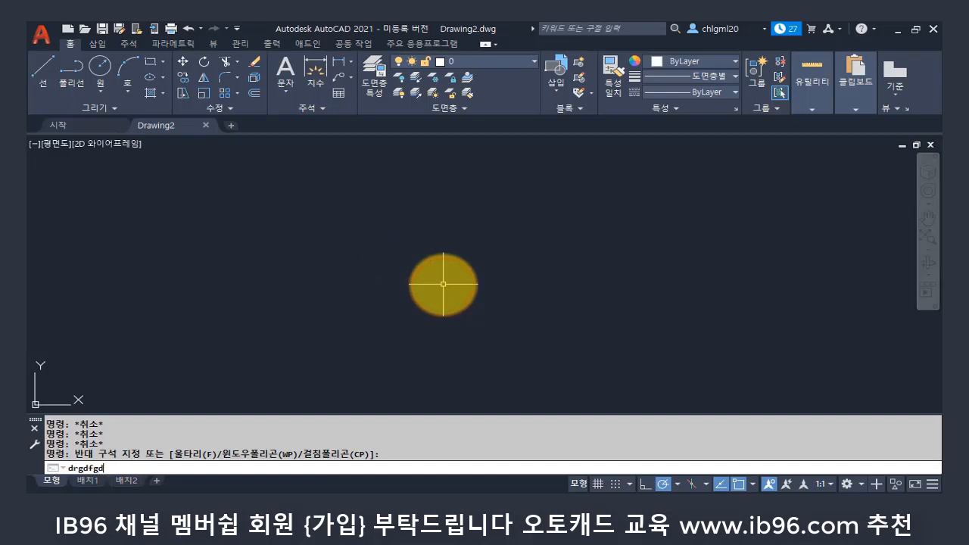
{"action": "type", "text": "fg"}
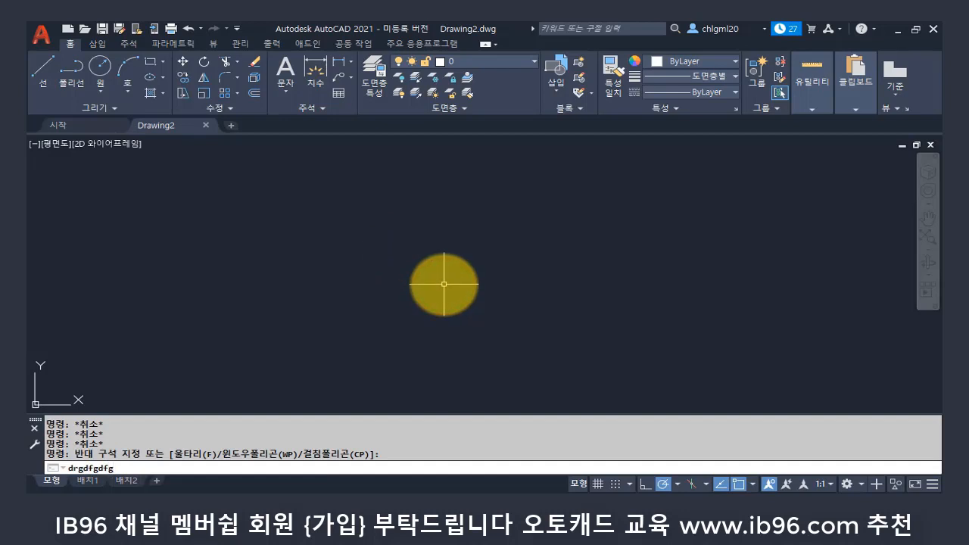
{"action": "key", "text": "Escape"}
{"action": "key", "text": "Escape"}
{"action": "key", "text": "Escape"}
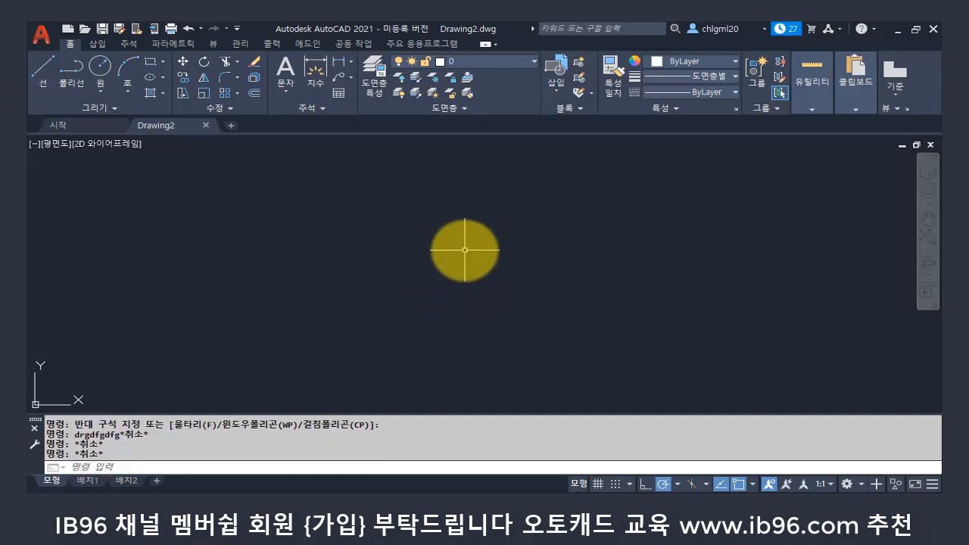
Enter the random text "dfsgjdsologjdslkgjdkslfg" at the command prompt, cancel it and clear the prompt
{"action": "type", "text": "dfsgjdsologjdslkgjdkslfg"}
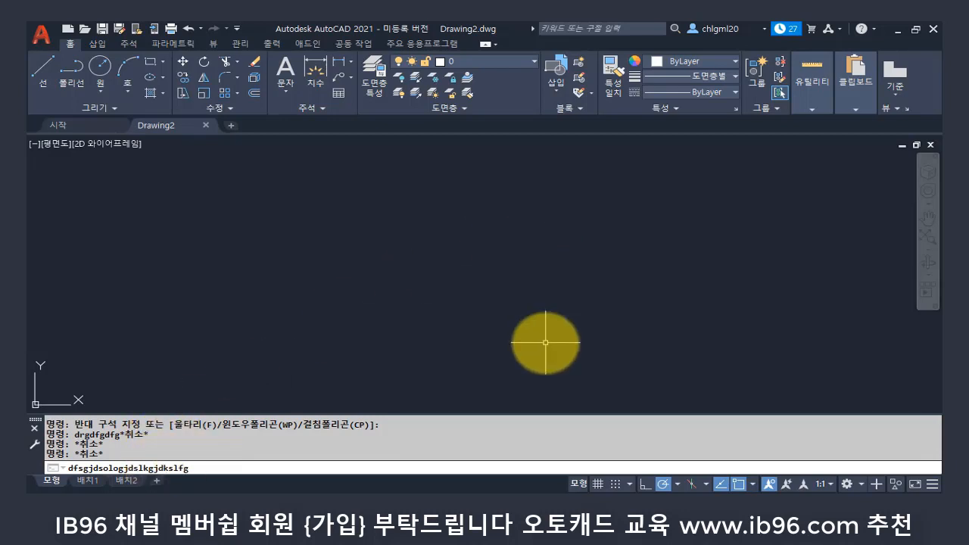
{"action": "key", "text": "Escape"}
{"action": "key", "text": "Escape"}
{"action": "key", "text": "Escape"}
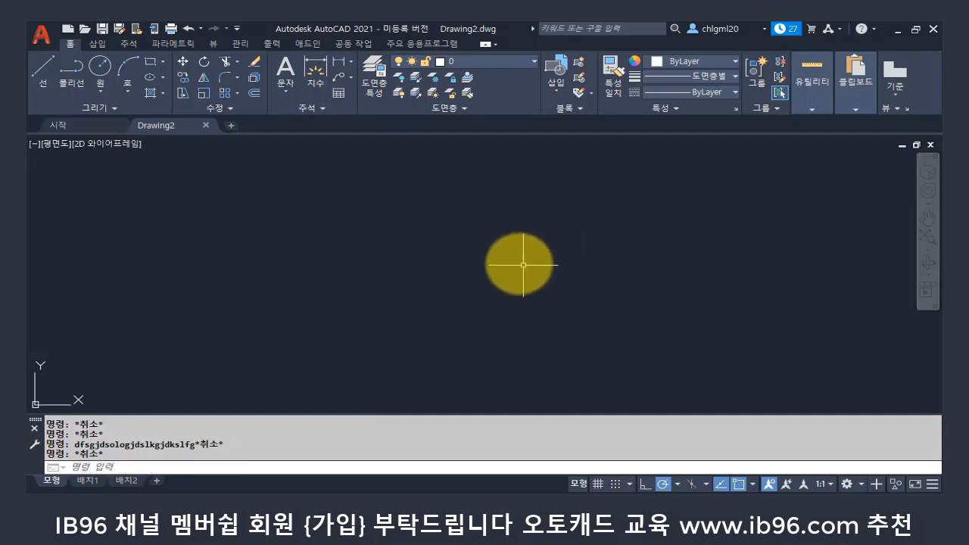
{"action": "left_click", "coordinate": [78, 467]}
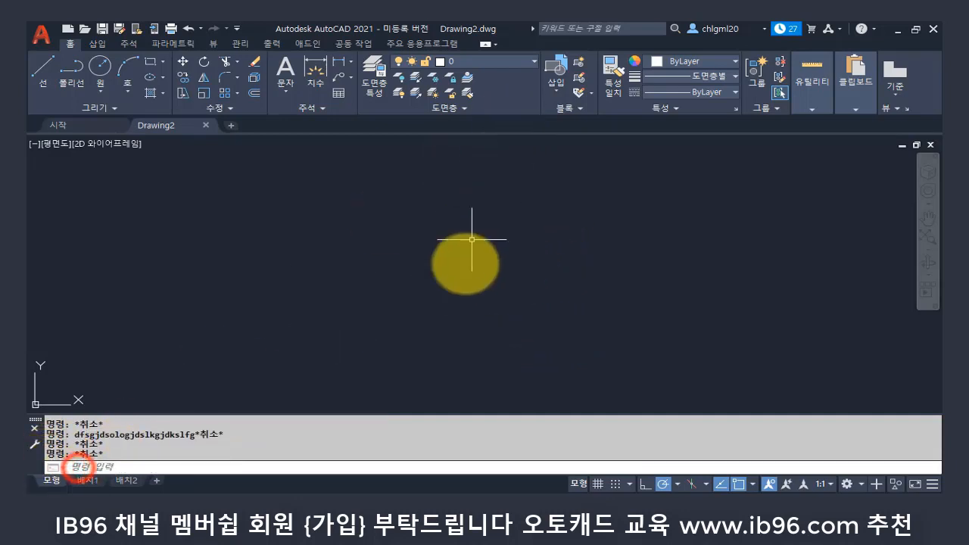
{"action": "key", "text": "Escape"}
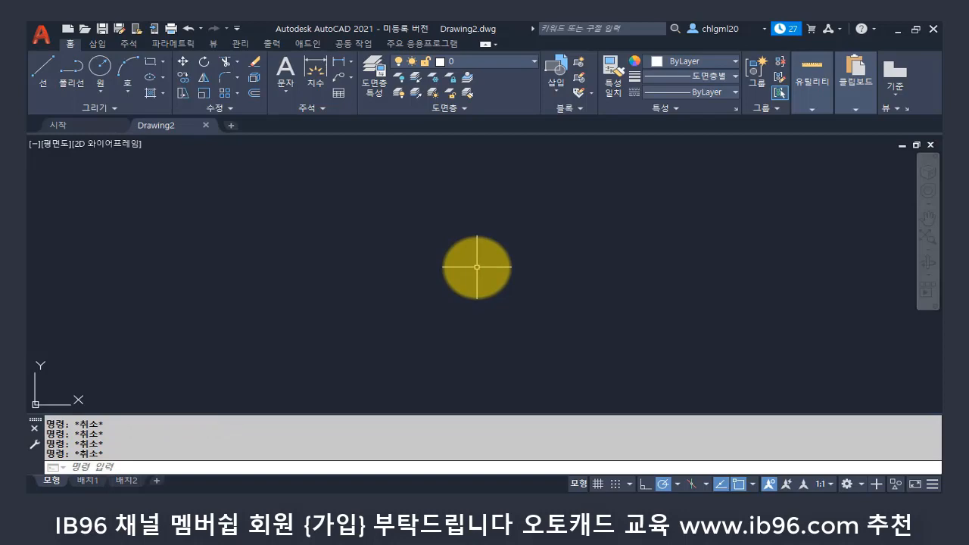
Draw a single diagonal line rising to the right in the upper middle of the drawing area with LINE, ending after one segment
{"action": "type", "text": "1"}
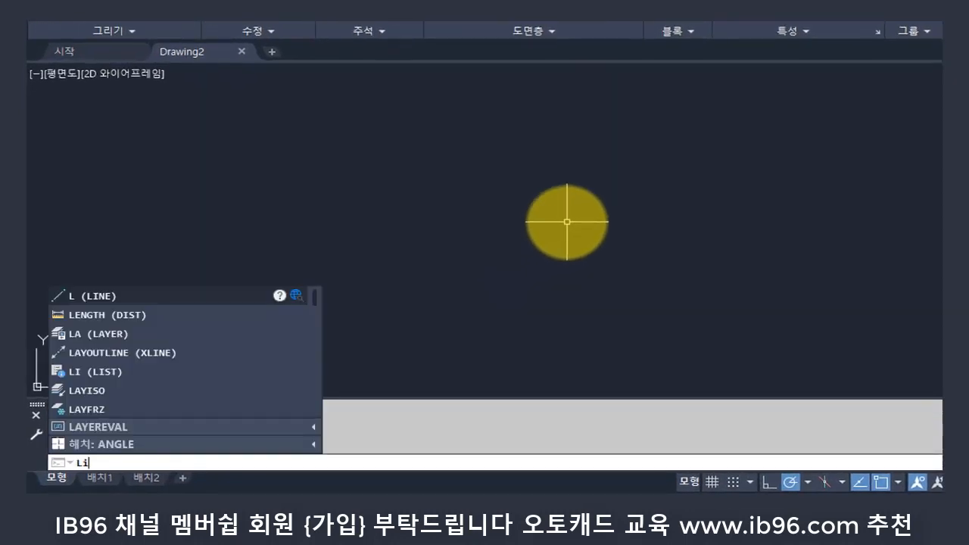
{"action": "type", "text": "ine"}
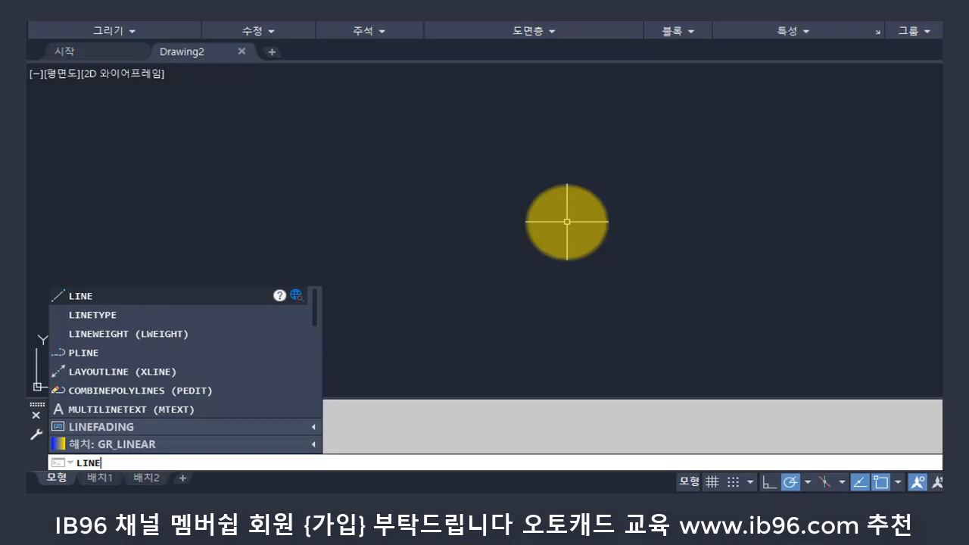
{"action": "key", "text": "Return"}
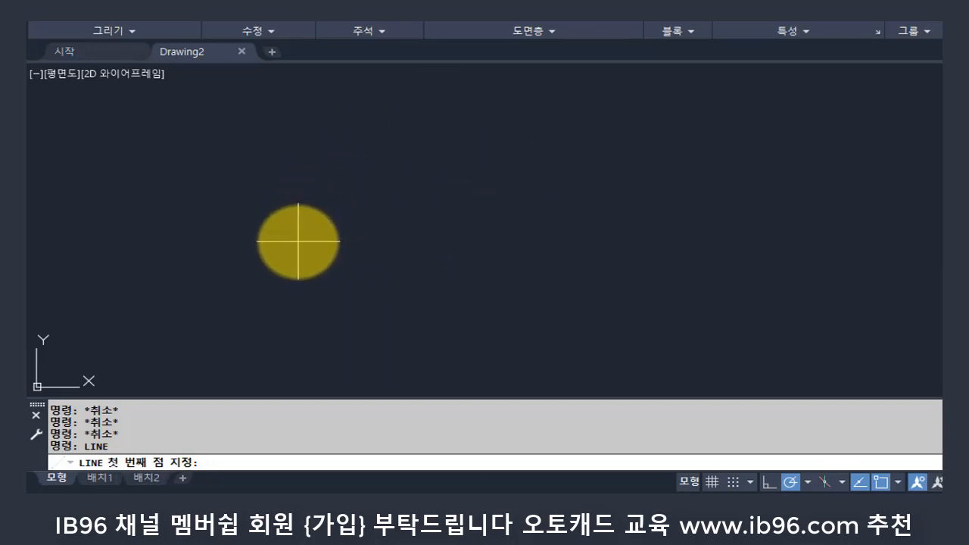
{"action": "left_click", "coordinate": [298, 242]}
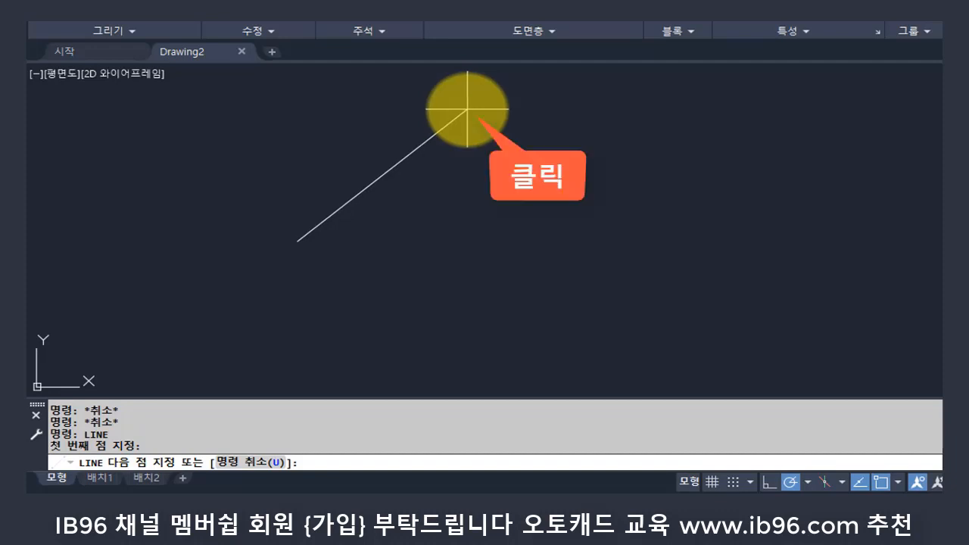
{"action": "left_click", "coordinate": [468, 109]}
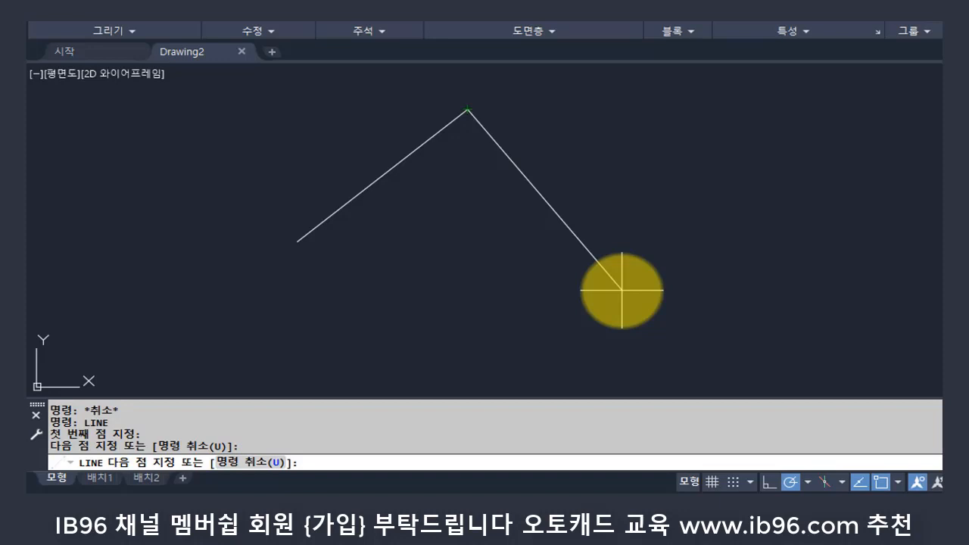
{"action": "key", "text": "Return"}
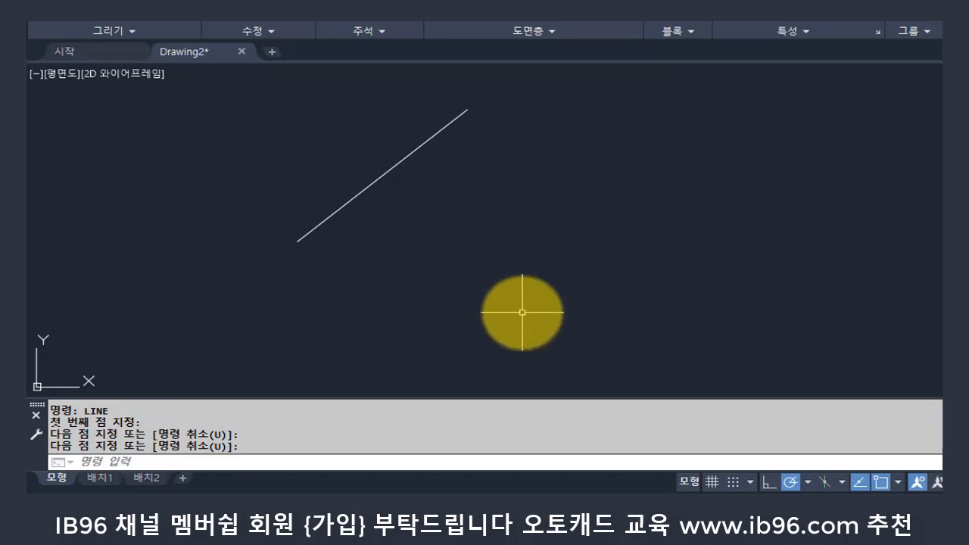
Draw a continuous chain of seven line segments with LINE, zigzagging to the right of the diagonal line and returning below its starting point
{"action": "type", "text": "LINE"}
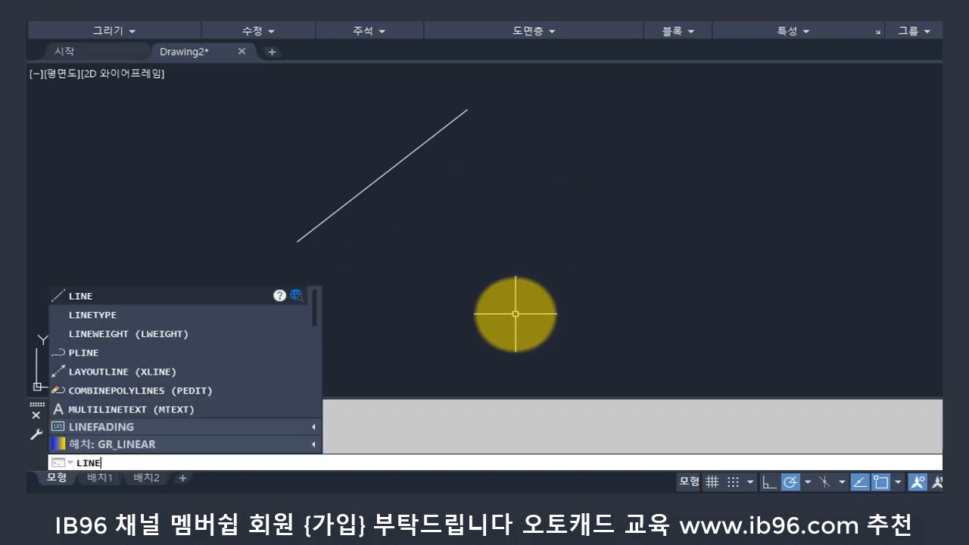
{"action": "key", "text": "Return"}
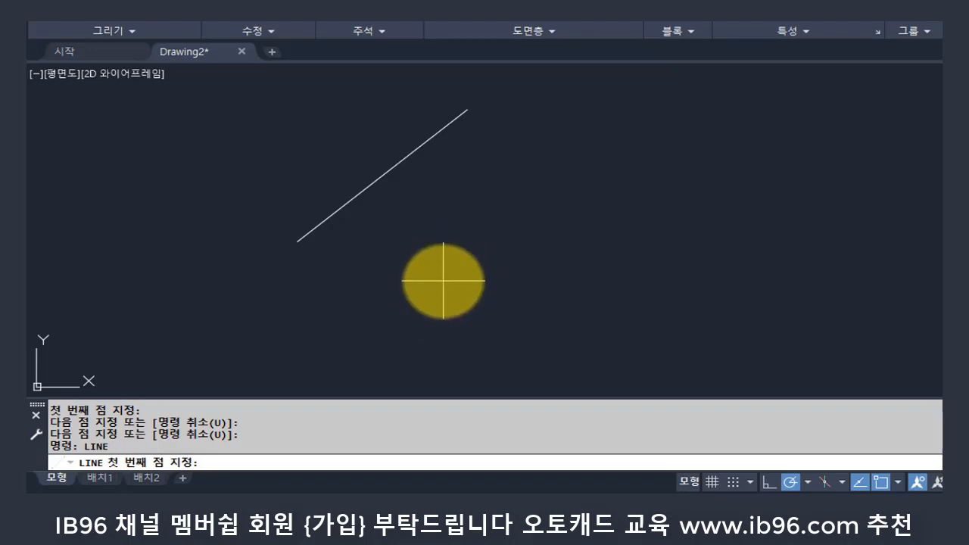
{"action": "left_click", "coordinate": [443, 281]}
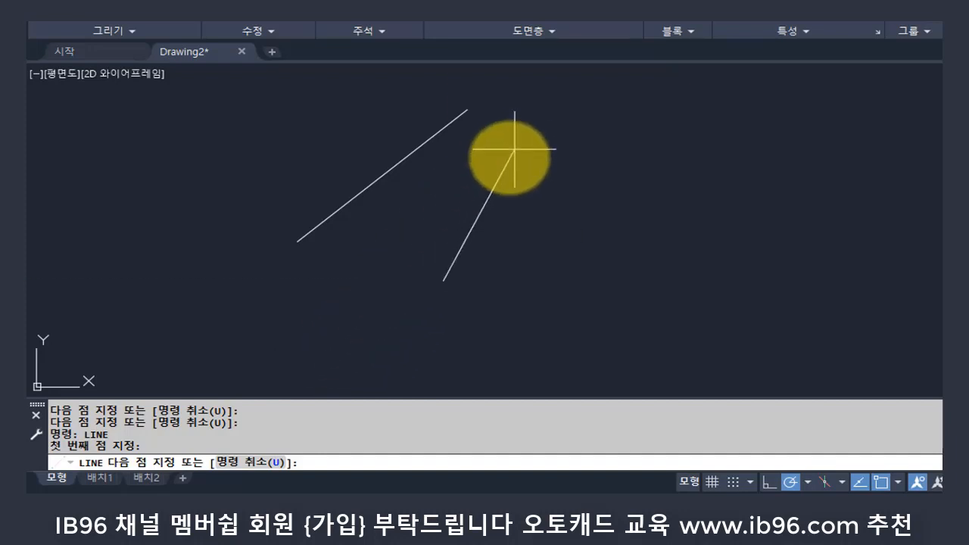
{"action": "left_click", "coordinate": [816, 130]}
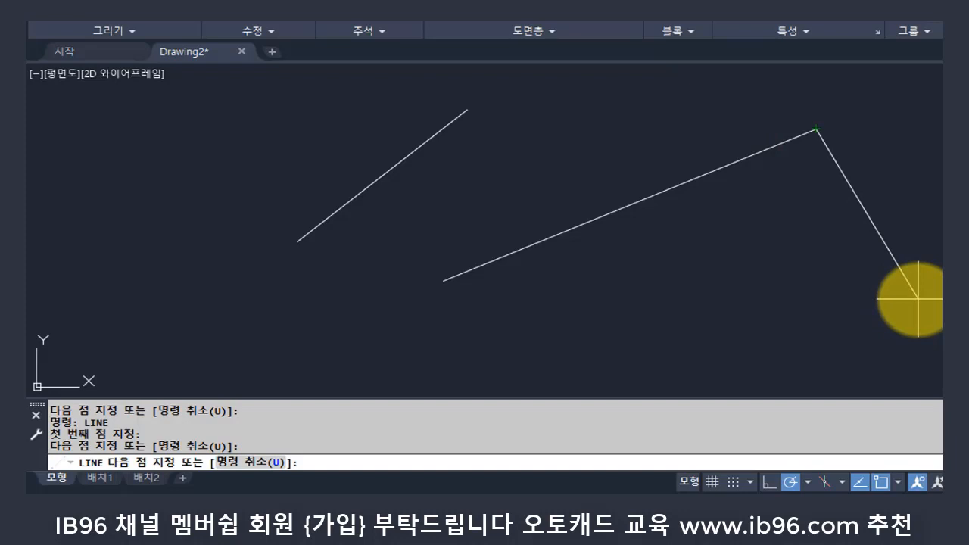
{"action": "left_click", "coordinate": [606, 328]}
{"action": "left_click", "coordinate": [880, 274]}
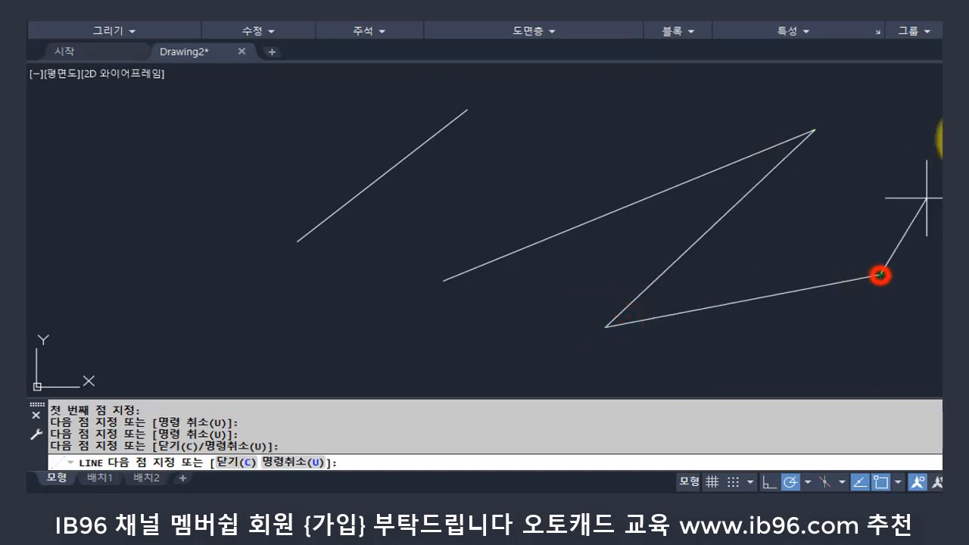
{"action": "left_click", "coordinate": [955, 170]}
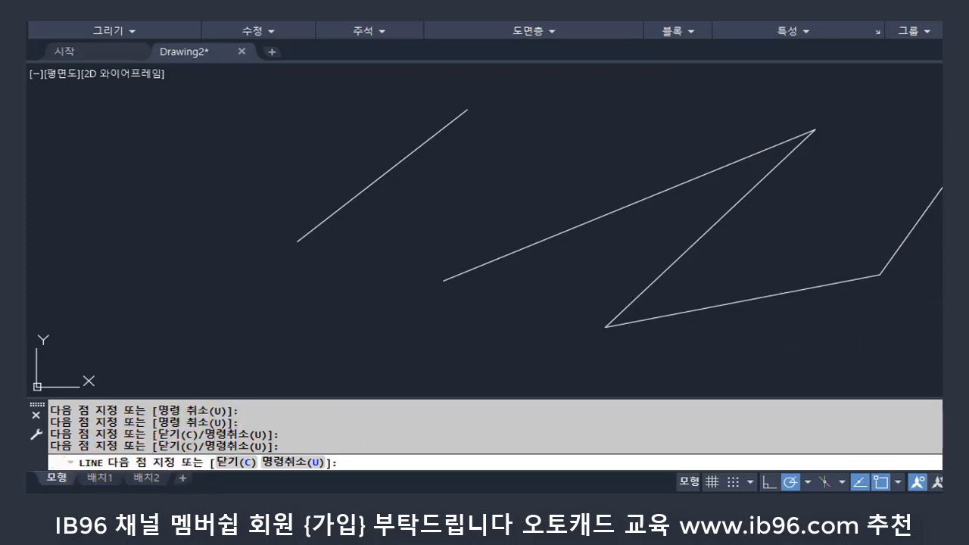
{"action": "left_click", "coordinate": [966, 331]}
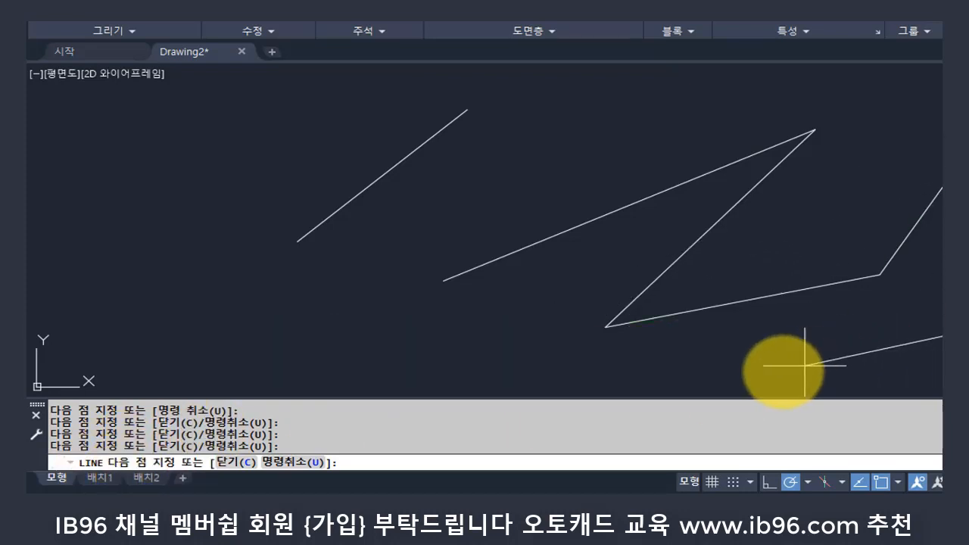
{"action": "left_click", "coordinate": [741, 374]}
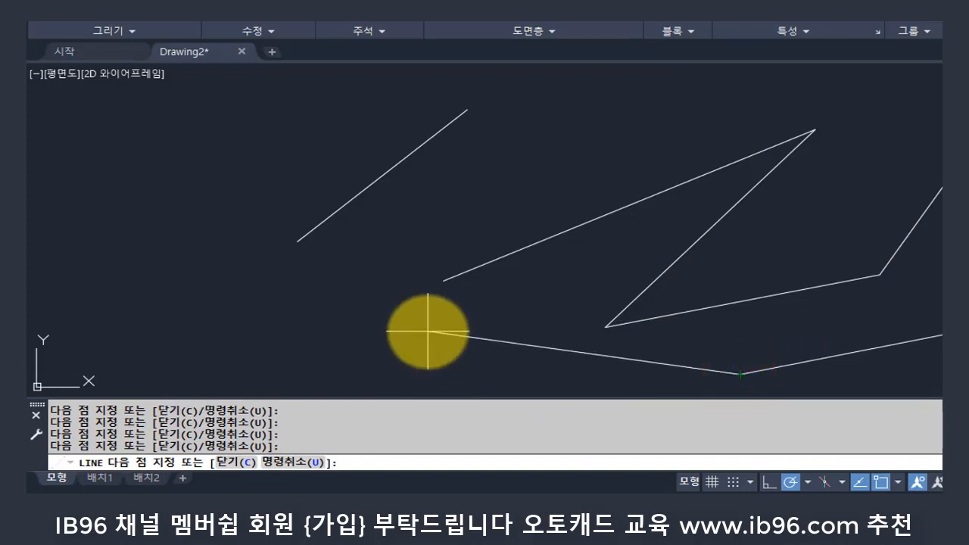
{"action": "left_click", "coordinate": [428, 331]}
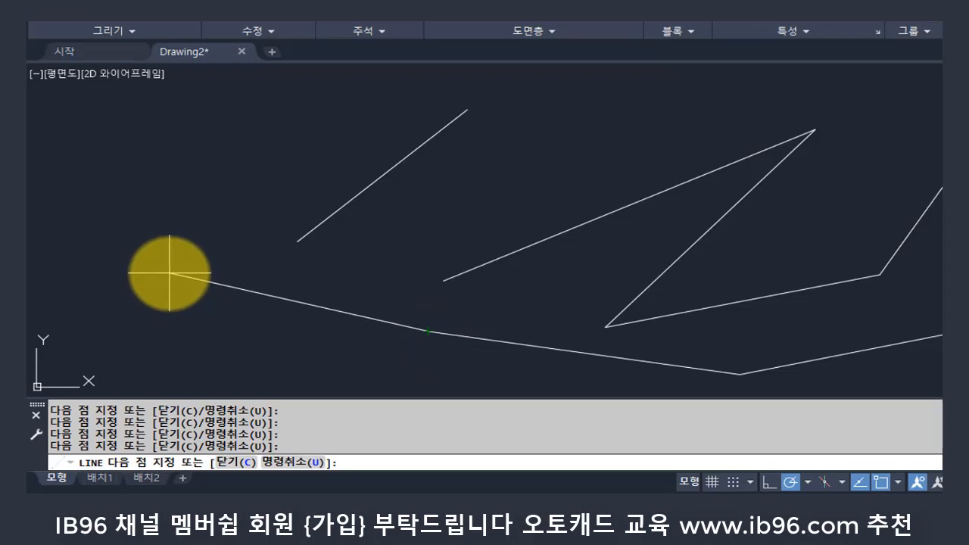
{"action": "key", "text": "Return"}
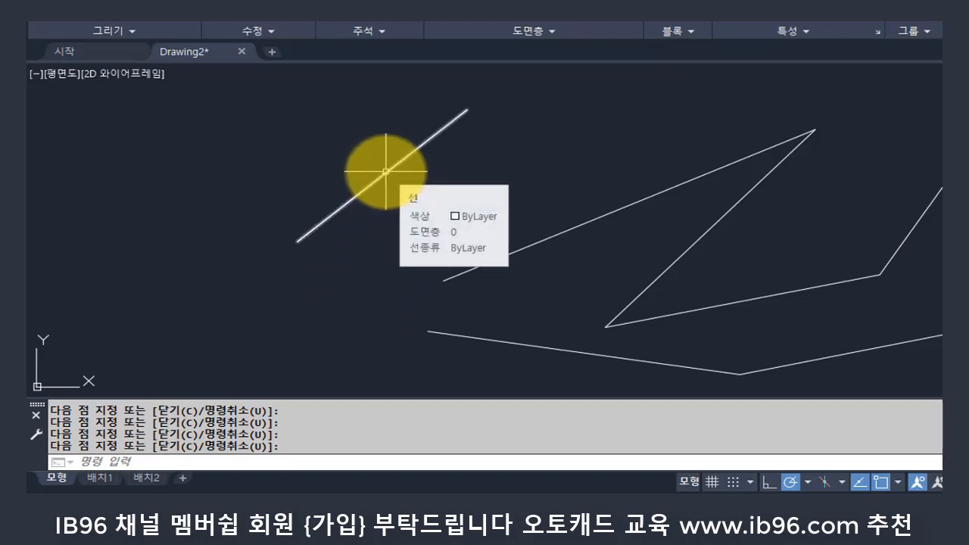
Select six segments of the seven-segment chain one at a time to check that they are separate objects, and clear the selection
{"action": "left_click", "coordinate": [599, 219]}
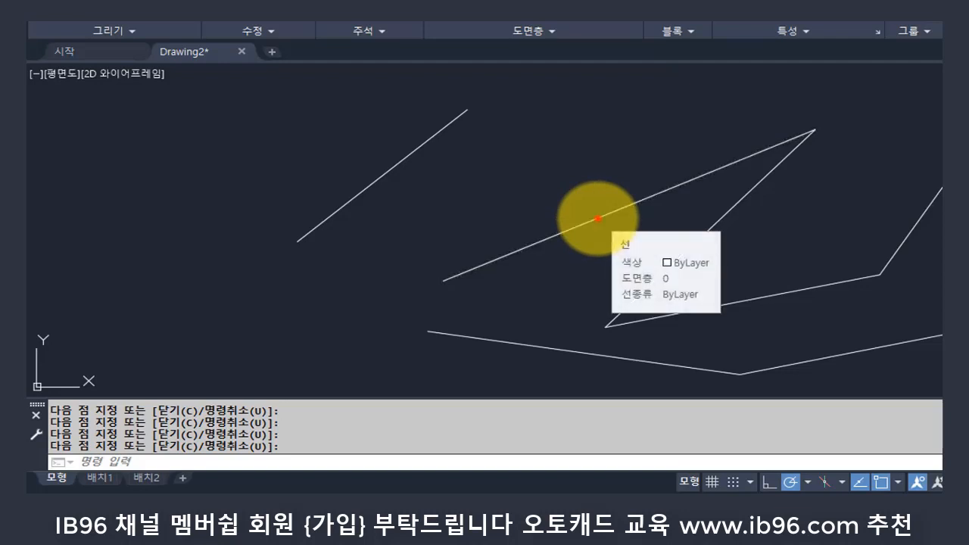
{"action": "left_click", "coordinate": [732, 216]}
{"action": "left_click", "coordinate": [730, 212]}
{"action": "left_click", "coordinate": [766, 296]}
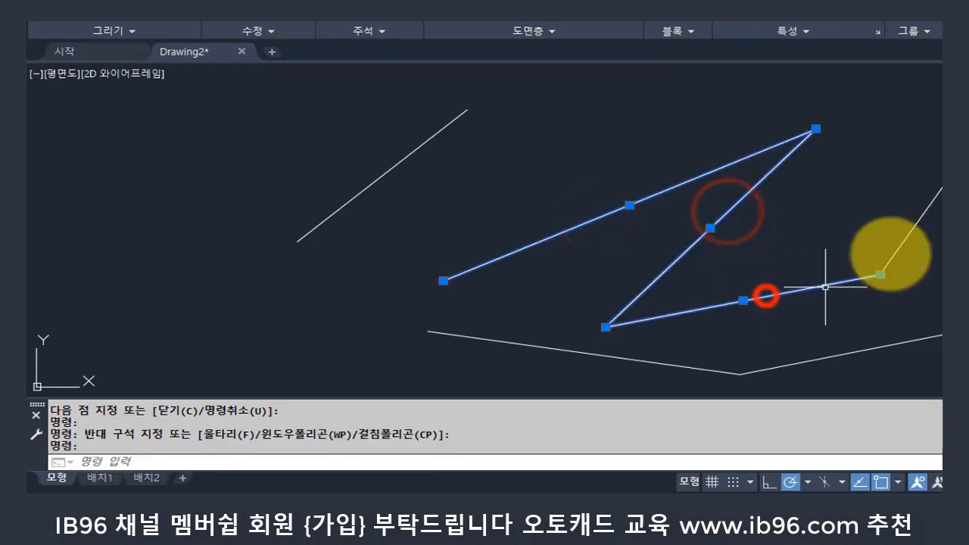
{"action": "left_click", "coordinate": [929, 205]}
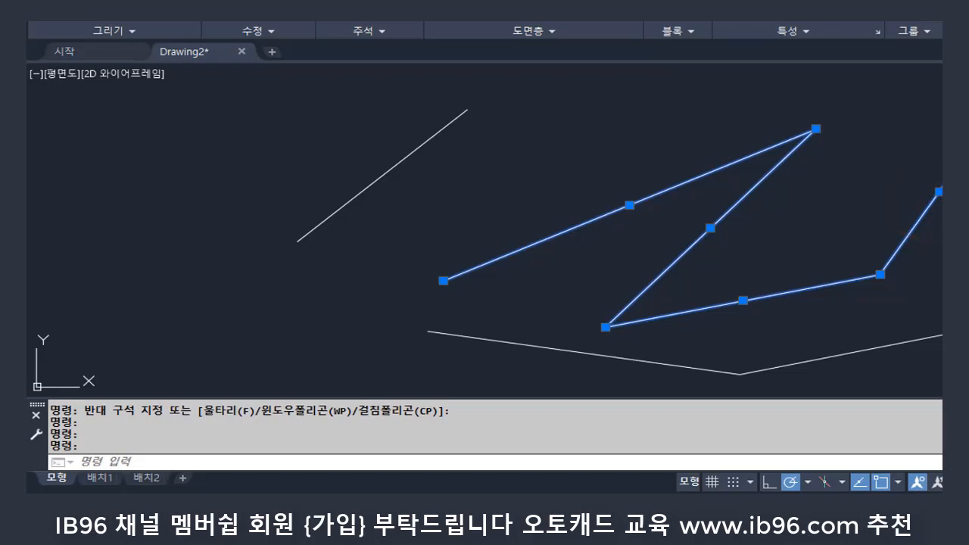
{"action": "left_click", "coordinate": [936, 334]}
{"action": "left_click", "coordinate": [699, 368]}
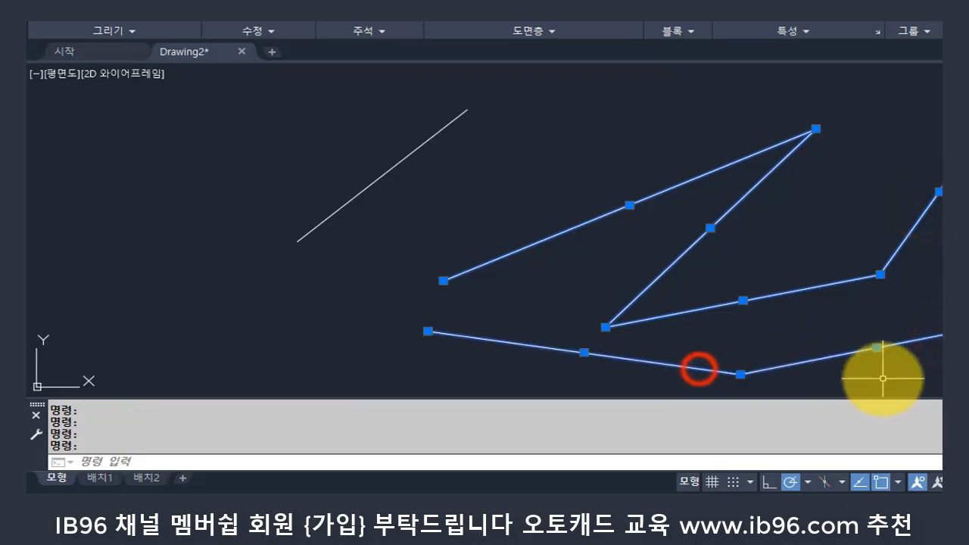
{"action": "key", "text": "Escape"}
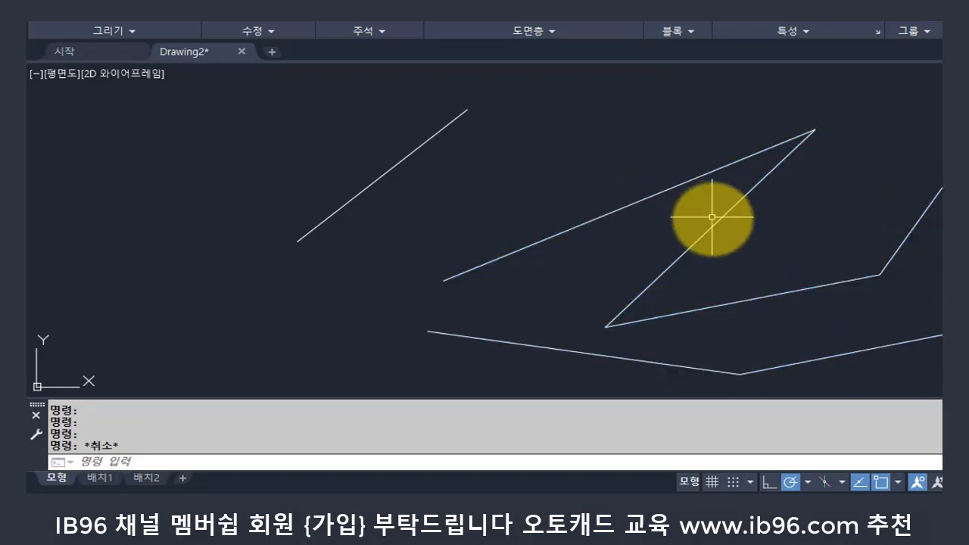
Select three non-adjacent segments of the seven-segment chain individually, and clear the selection
{"action": "left_click", "coordinate": [716, 224]}
{"action": "left_click", "coordinate": [925, 211]}
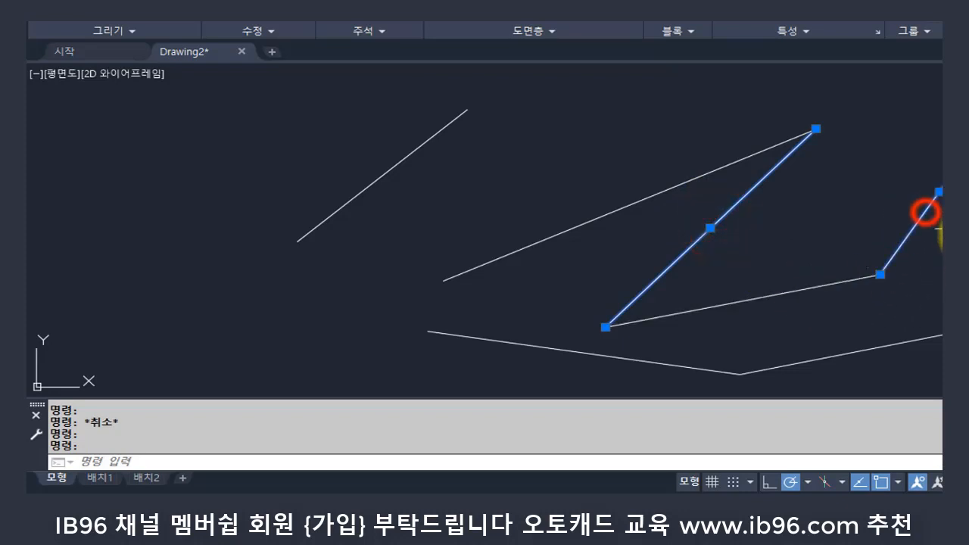
{"action": "left_click", "coordinate": [912, 341]}
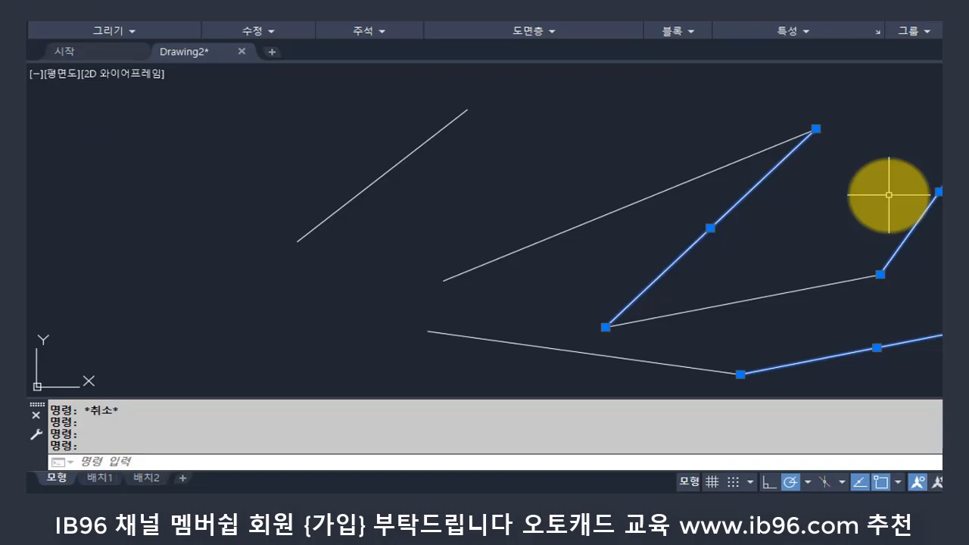
{"action": "key", "text": "Escape"}
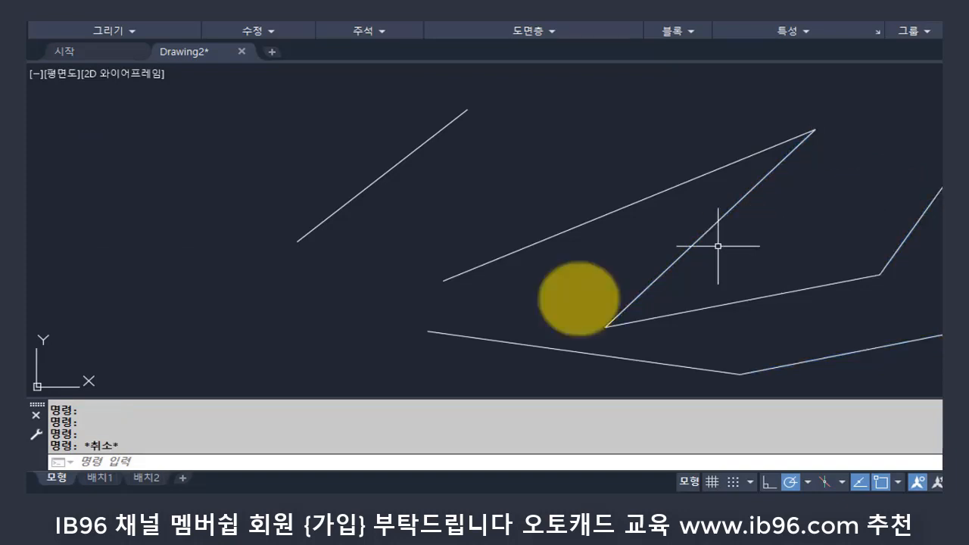
Draw a four-segment M-shaped zigzag to the left of the diagonal line using the L alias of LINE, ending with a vertical segment
{"action": "type", "text": "l"}
{"action": "key", "text": "Return"}
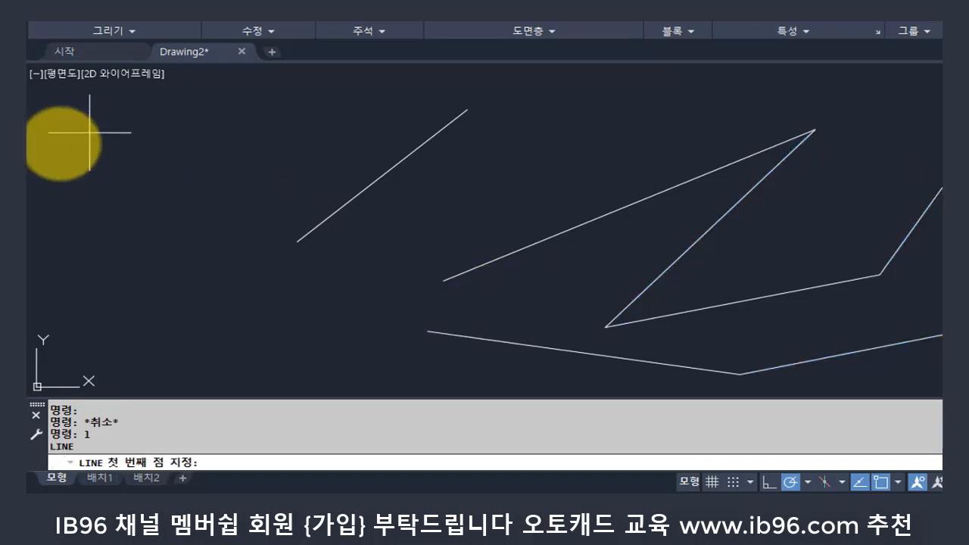
{"action": "left_click", "coordinate": [66, 260]}
{"action": "left_click", "coordinate": [172, 135]}
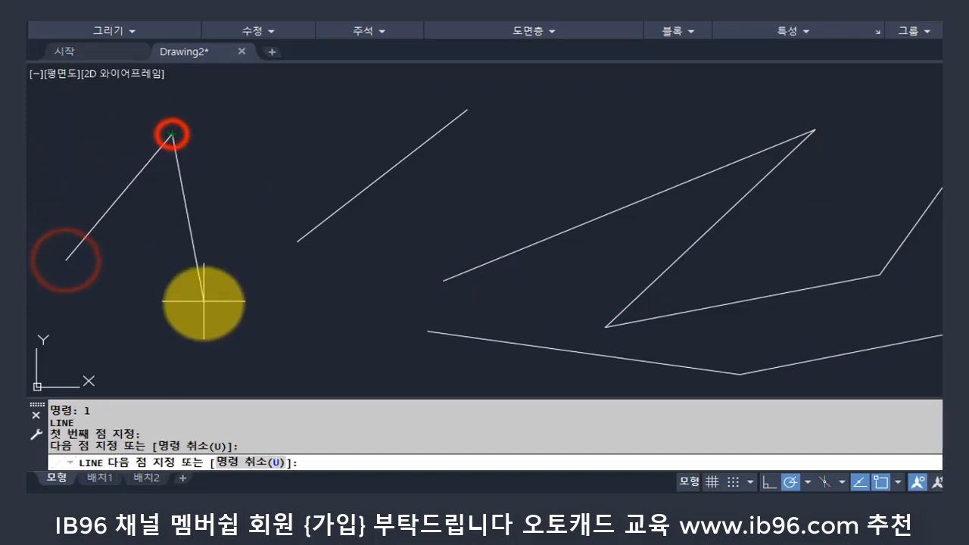
{"action": "left_click", "coordinate": [203, 307]}
{"action": "left_click", "coordinate": [272, 141]}
{"action": "left_click", "coordinate": [272, 359]}
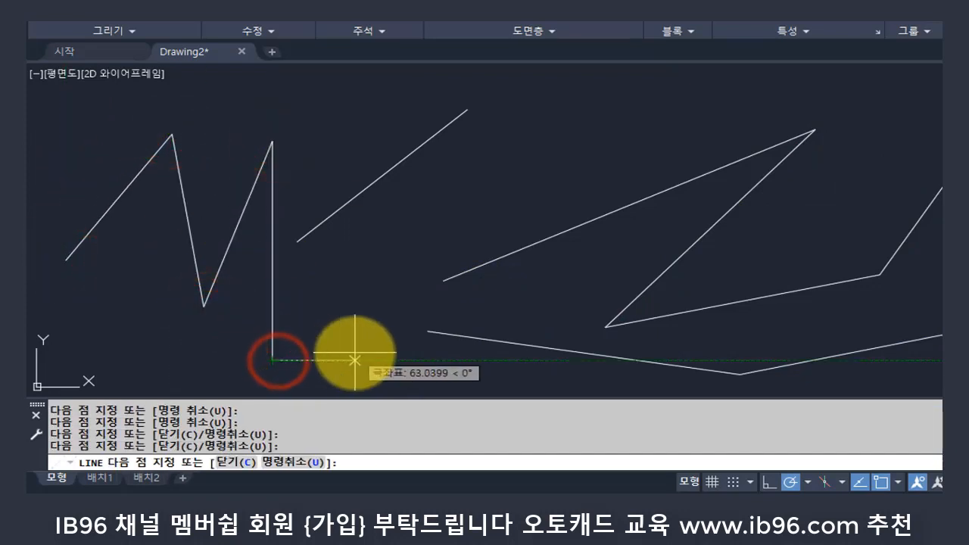
{"action": "key", "text": "Return"}
Select the four segments of the M-shaped zigzag individually to check that each is a separate line, and clear the selection
{"action": "left_click", "coordinate": [273, 279]}
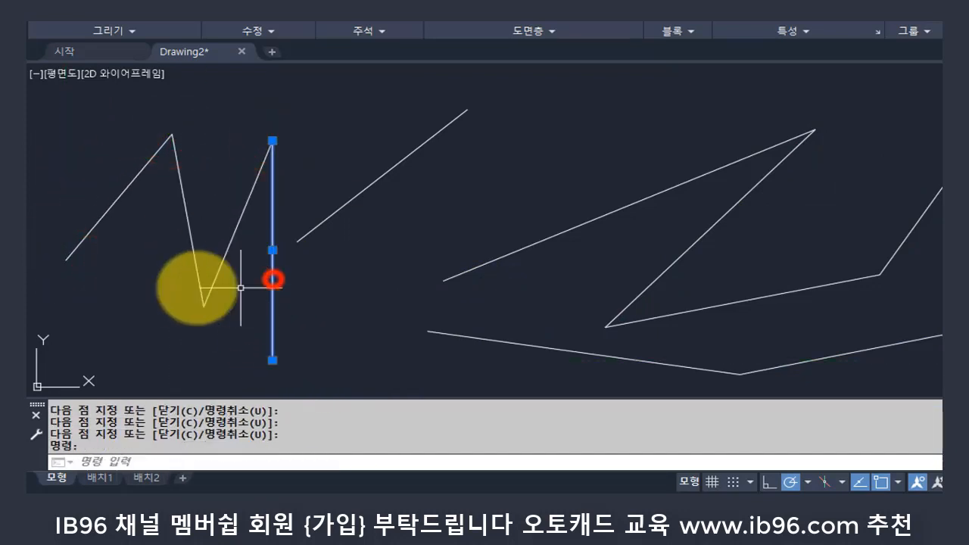
{"action": "left_click", "coordinate": [188, 218]}
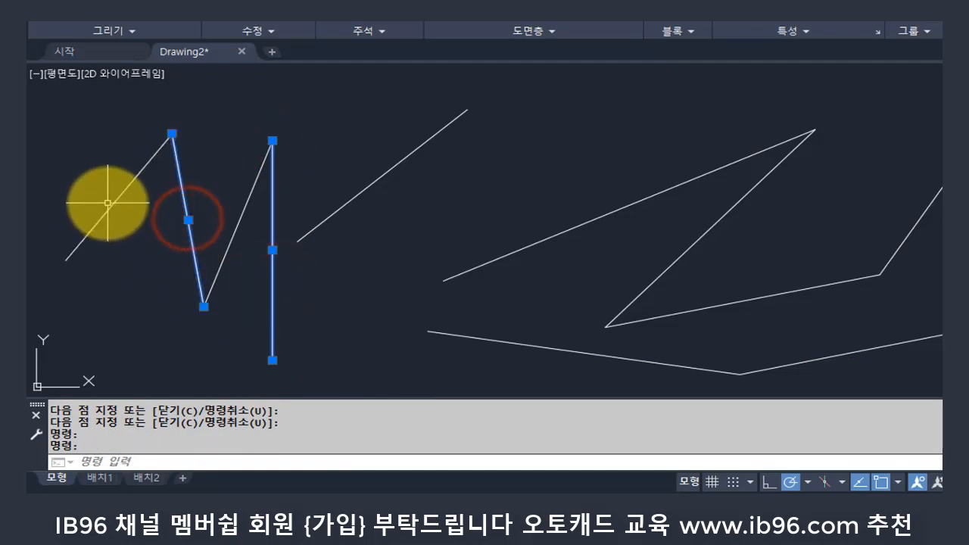
{"action": "left_click", "coordinate": [110, 206]}
{"action": "left_click", "coordinate": [243, 214]}
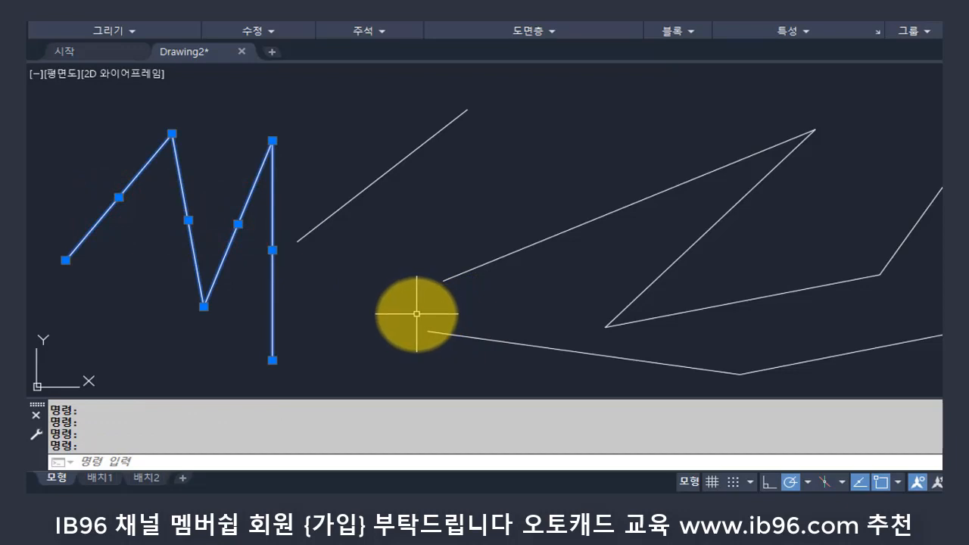
{"action": "key", "text": "Escape"}
{"action": "key", "text": "Escape"}
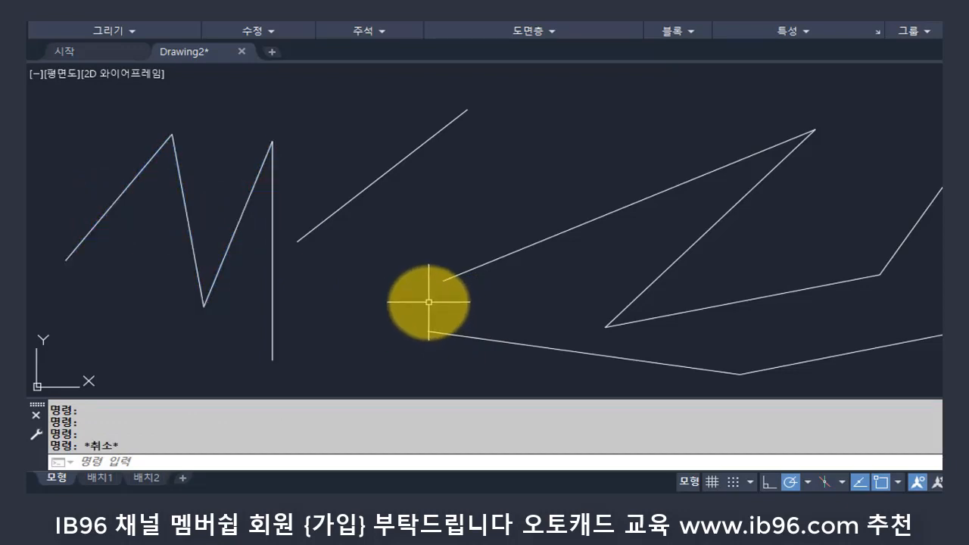
Erase all the lines in the drawing with ERASE, using a crossing window around them
{"action": "type", "text": "e"}
{"action": "key", "text": "Return"}
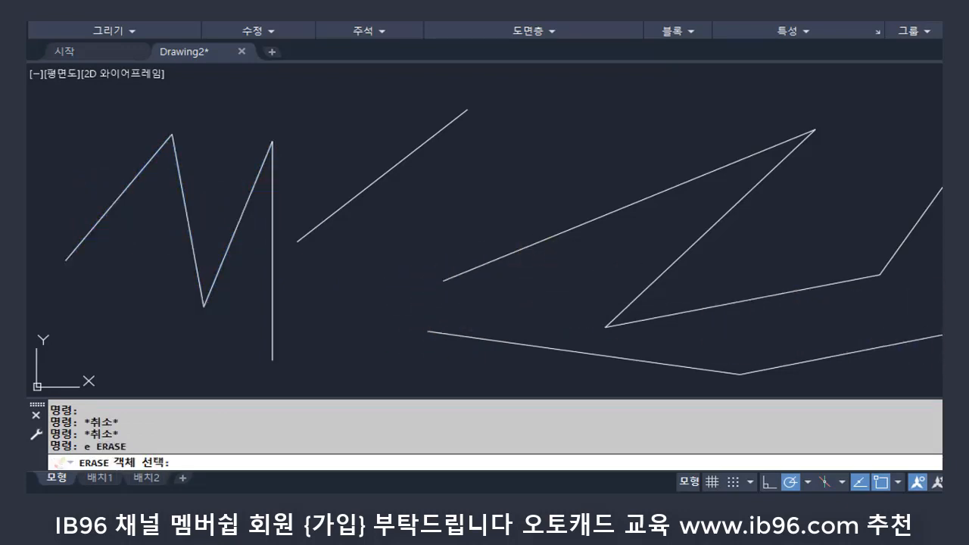
{"action": "left_click", "coordinate": [939, 366]}
{"action": "left_click", "coordinate": [101, 174]}
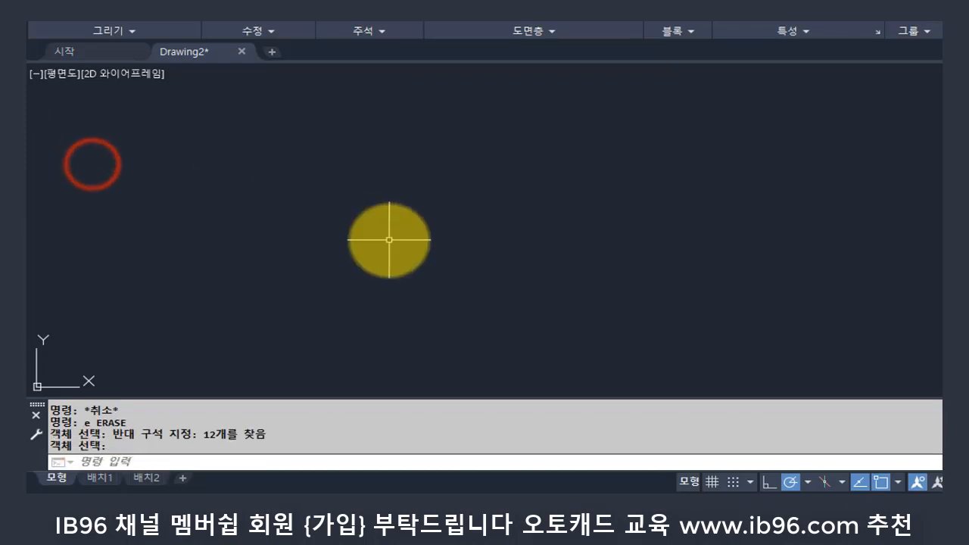
{"action": "key", "text": "Return"}
Start the LINE command by its full name, and cancel it at the first-point prompt
{"action": "type", "text": "1"}
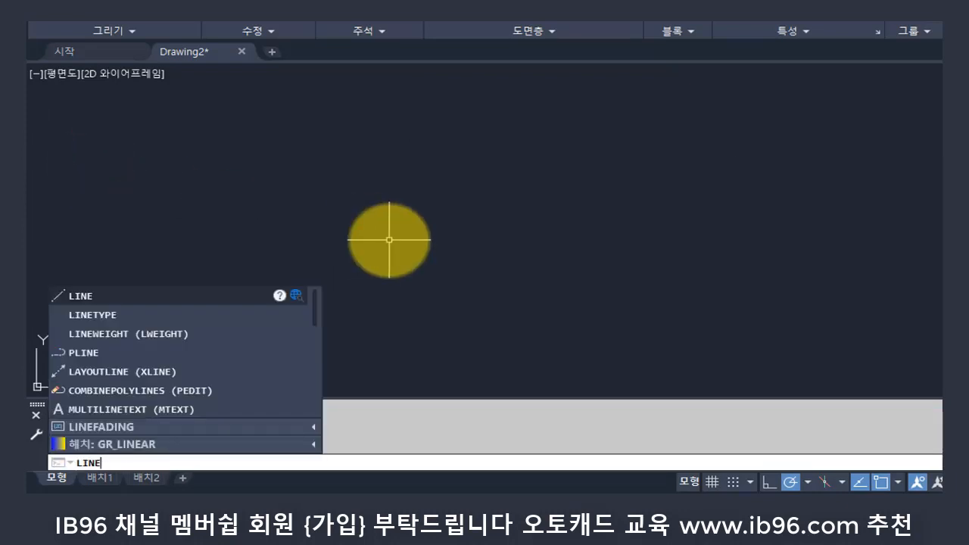
{"action": "key", "text": "Return"}
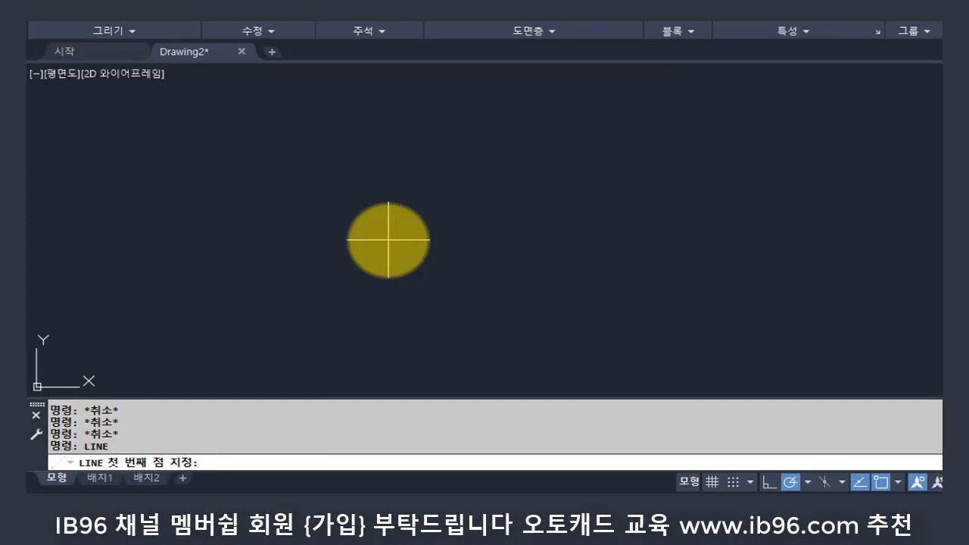
{"action": "key", "text": "Escape"}
{"action": "key", "text": "Escape"}
{"action": "key", "text": "Escape"}
{"action": "key", "text": "Escape"}
{"action": "key", "text": "Escape"}
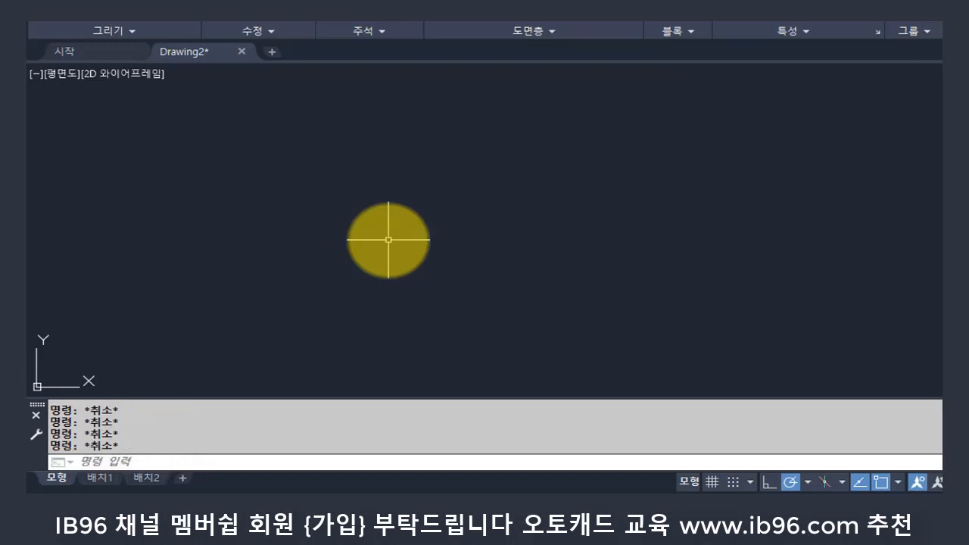
Start LINE with its alias L, compare the alias with the full command name in the command history, and cancel the command
{"action": "type", "text": "l"}
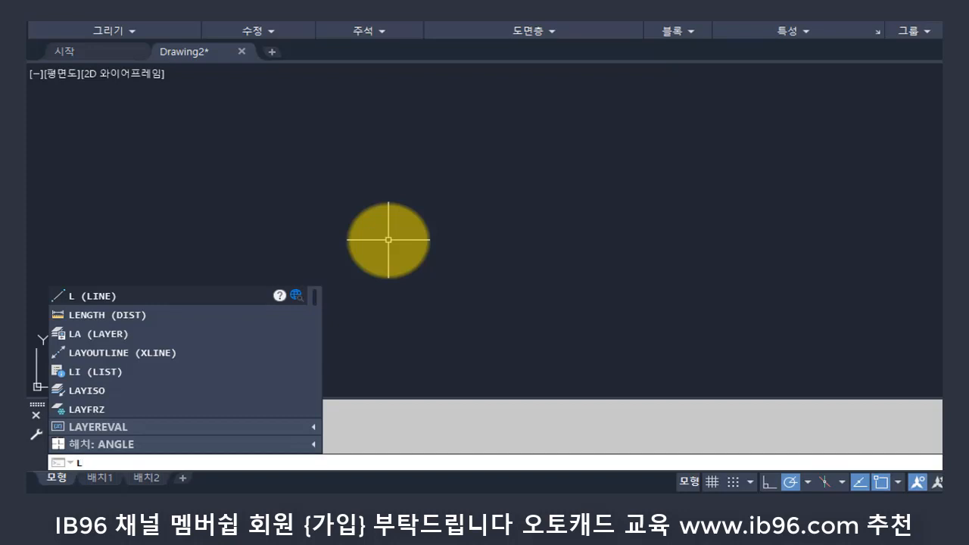
{"action": "key", "text": "Return"}
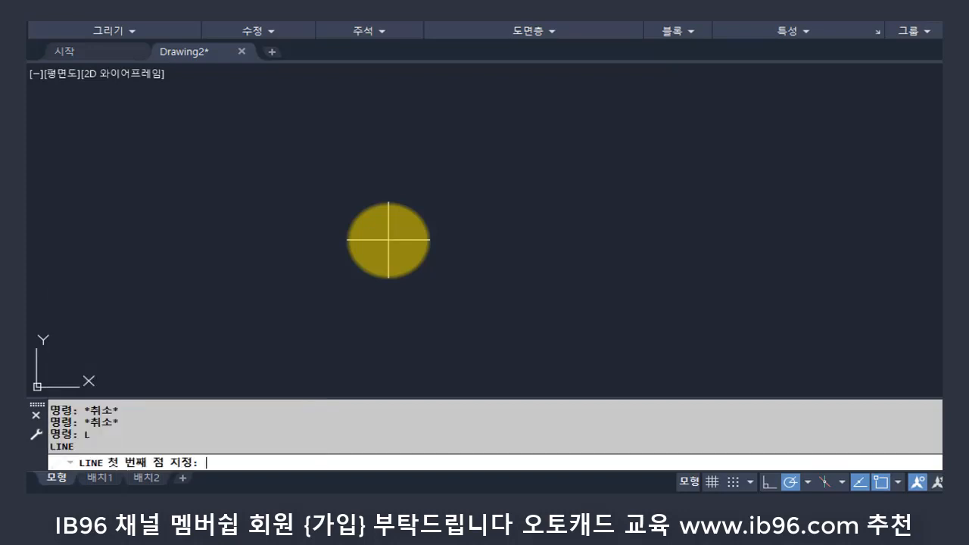
{"action": "double_click", "coordinate": [81, 436]}
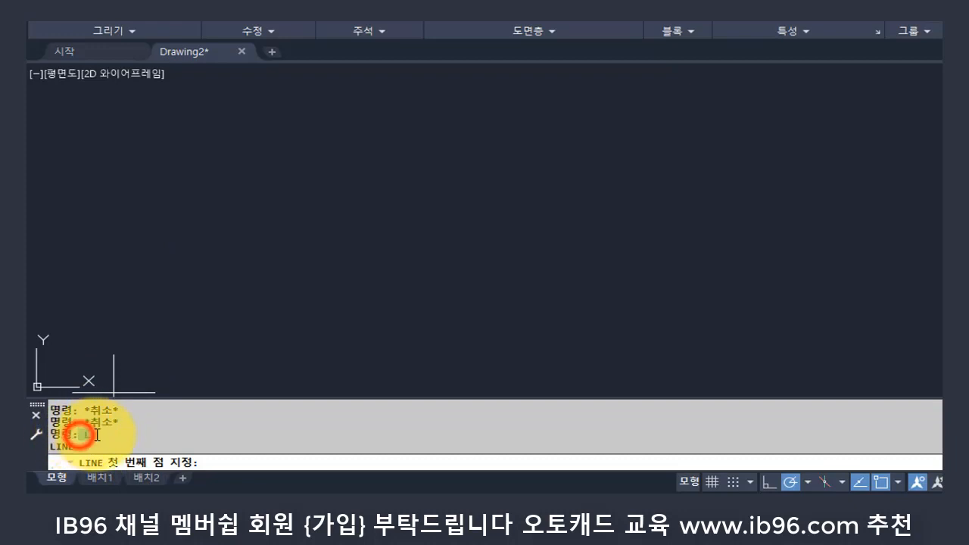
{"action": "left_click", "coordinate": [97, 435]}
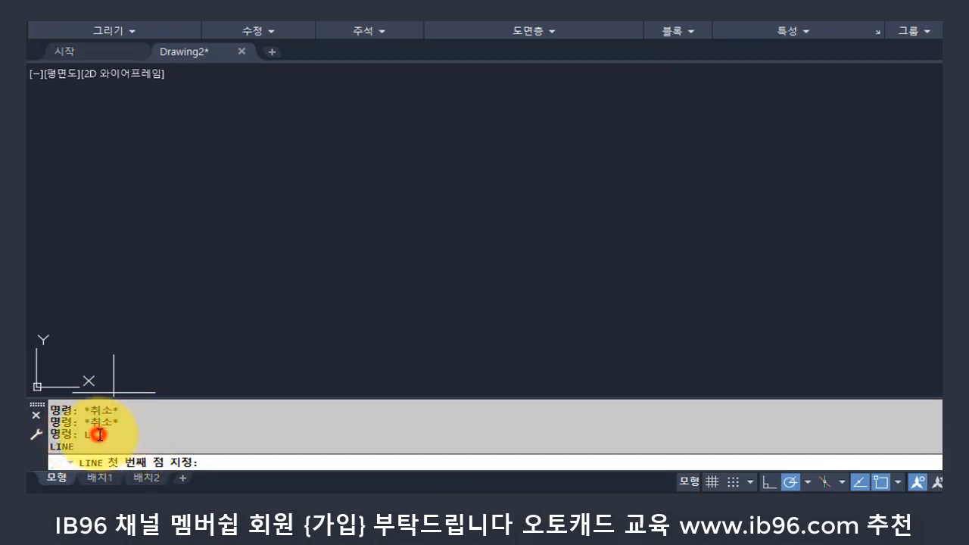
{"action": "double_click", "coordinate": [77, 447]}
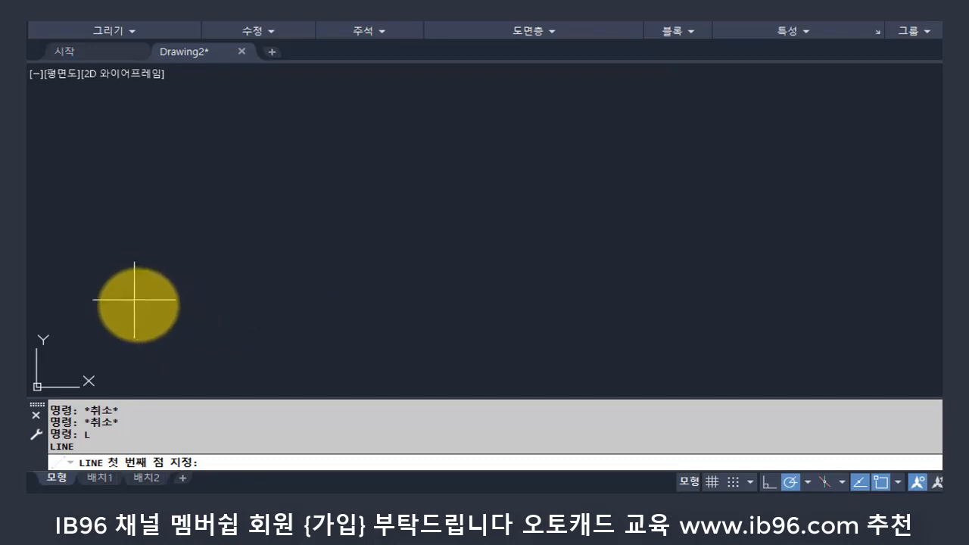
{"action": "key", "text": "Escape"}
{"action": "key", "text": "Escape"}
{"action": "key", "text": "Escape"}
{"action": "key", "text": "Escape"}
{"action": "key", "text": "Escape"}
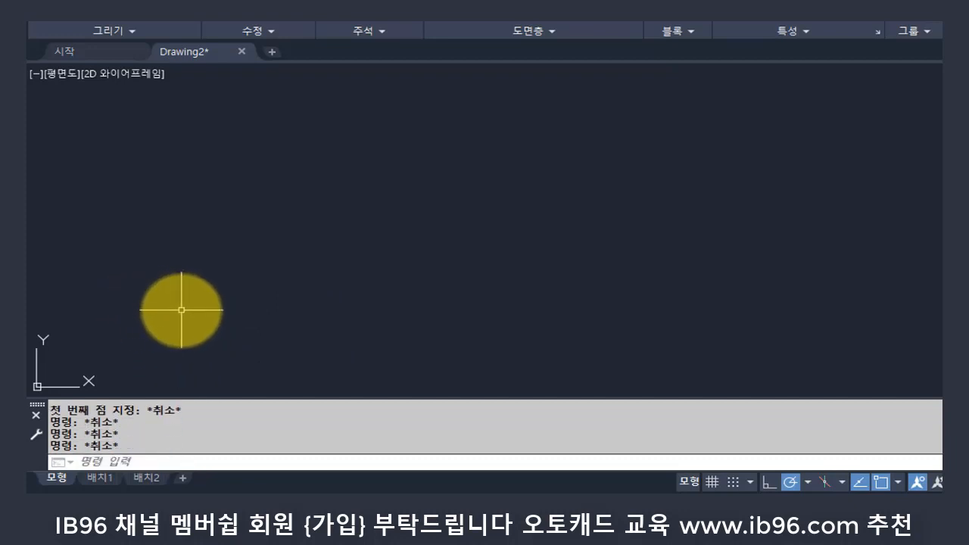
Draw a six-segment zigzag with three peaks across the drawing area using the L alias of LINE
{"action": "type", "text": "l"}
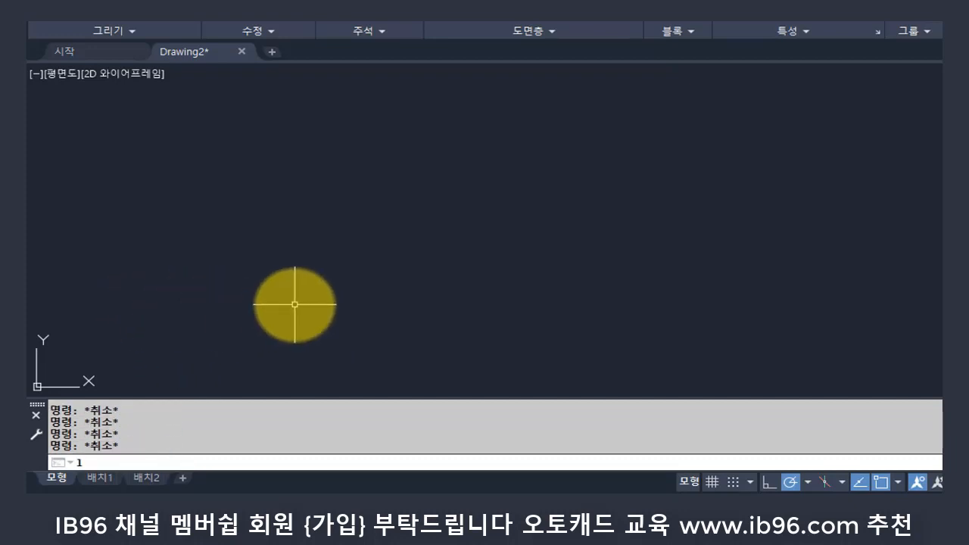
{"action": "key", "text": "Return"}
{"action": "left_click_drag", "start_coordinate": [87, 450], "coordinate": [37, 450]}
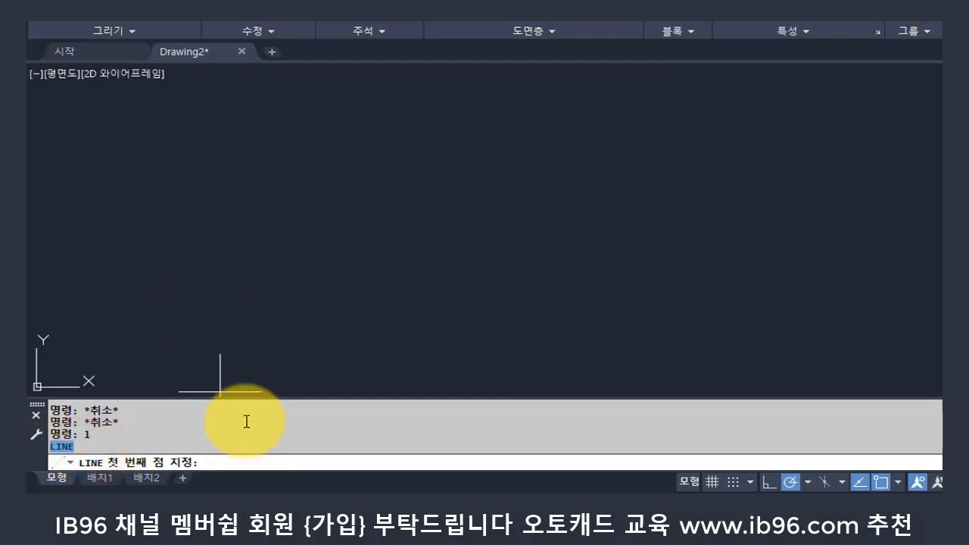
{"action": "left_click", "coordinate": [184, 322]}
{"action": "left_click", "coordinate": [379, 106]}
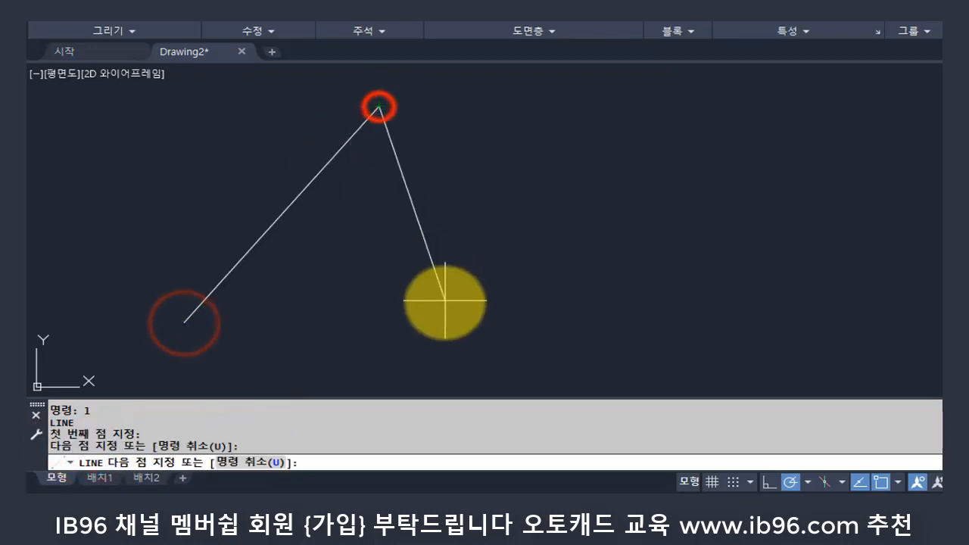
{"action": "left_click", "coordinate": [452, 331]}
{"action": "left_click", "coordinate": [635, 131]}
{"action": "left_click", "coordinate": [692, 321]}
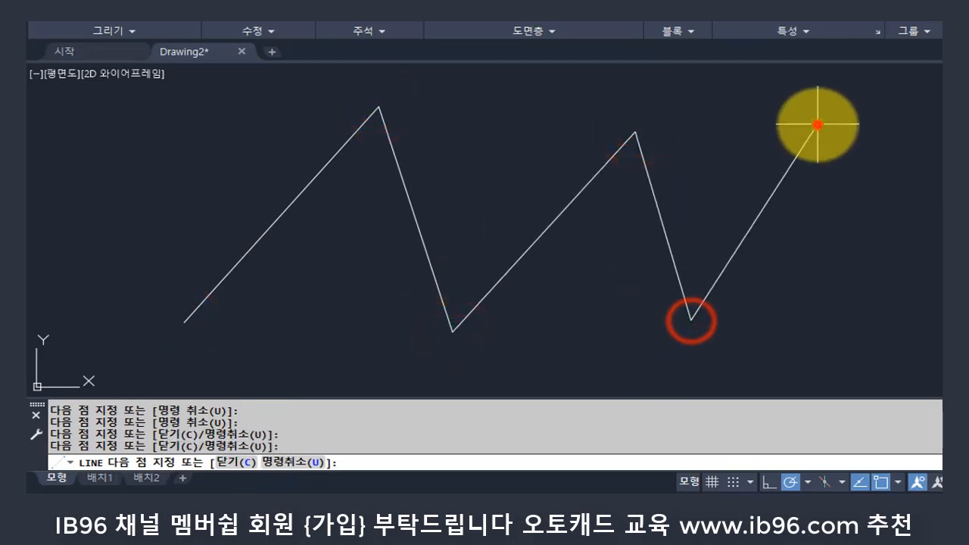
{"action": "left_click", "coordinate": [817, 124]}
{"action": "left_click", "coordinate": [932, 319]}
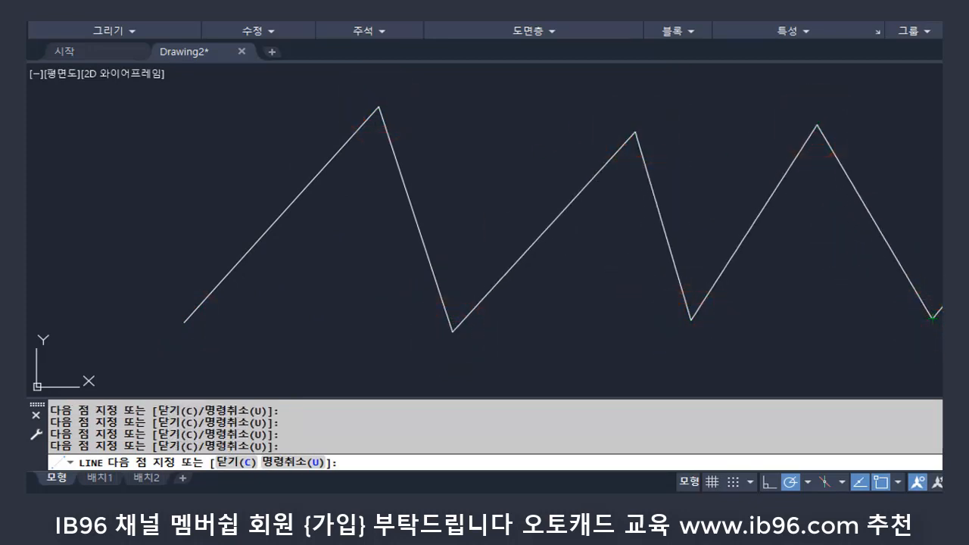
{"action": "key", "text": "Return"}
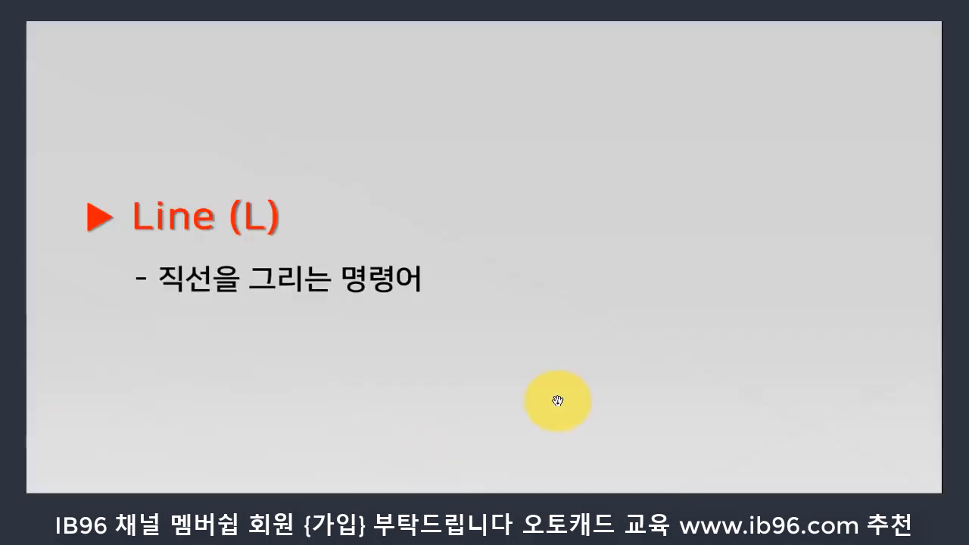
{"action": "left_click", "coordinate": [594, 394]}
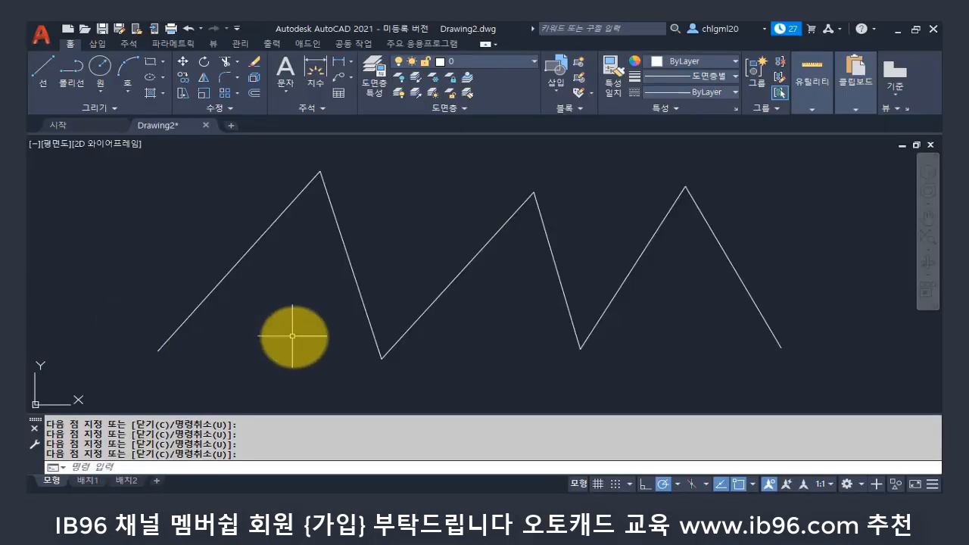
{"action": "left_click", "coordinate": [271, 346]}
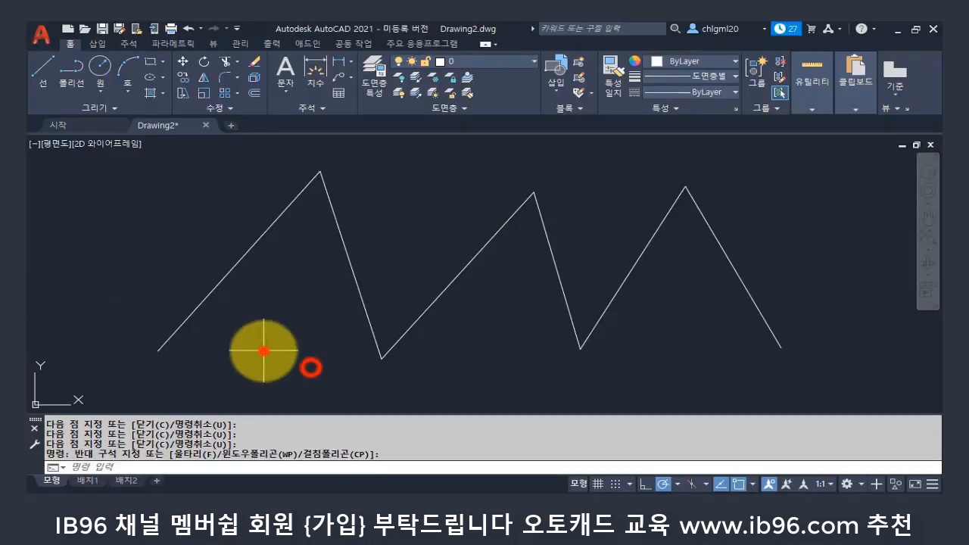
{"action": "key", "text": "Escape"}
{"action": "key", "text": "Escape"}
{"action": "key", "text": "Escape"}
Erase the leftmost segment of the zigzag with the full ERASE command
{"action": "type", "text": "er"}
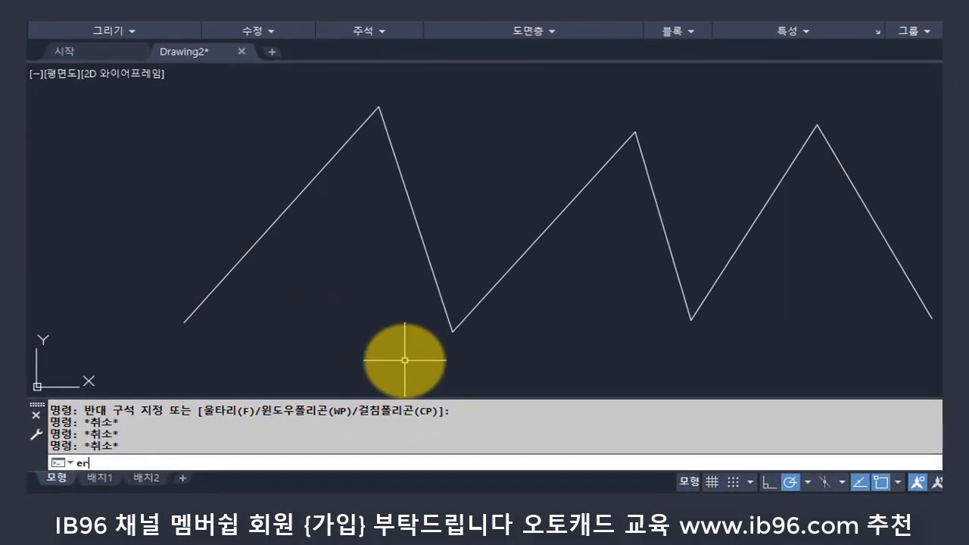
{"action": "type", "text": "ase"}
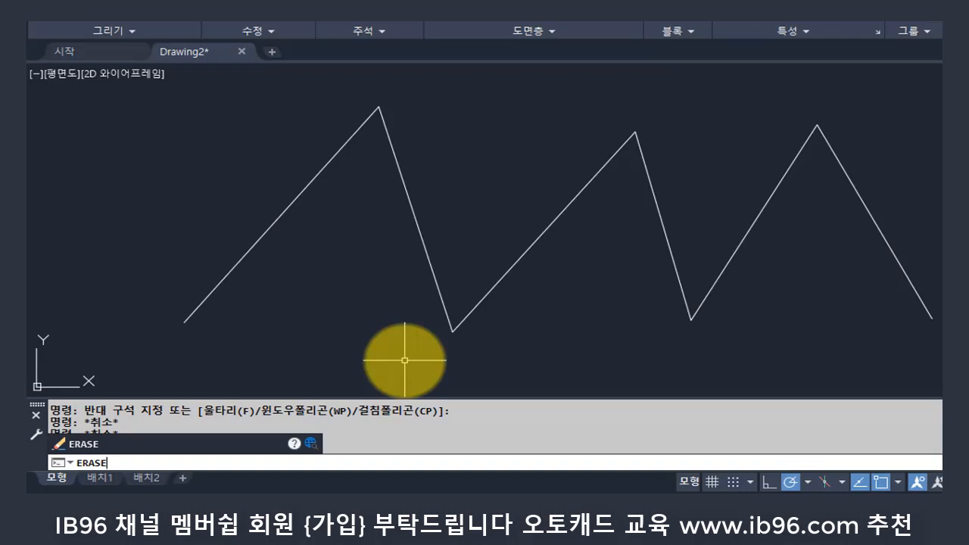
{"action": "key", "text": "Return"}
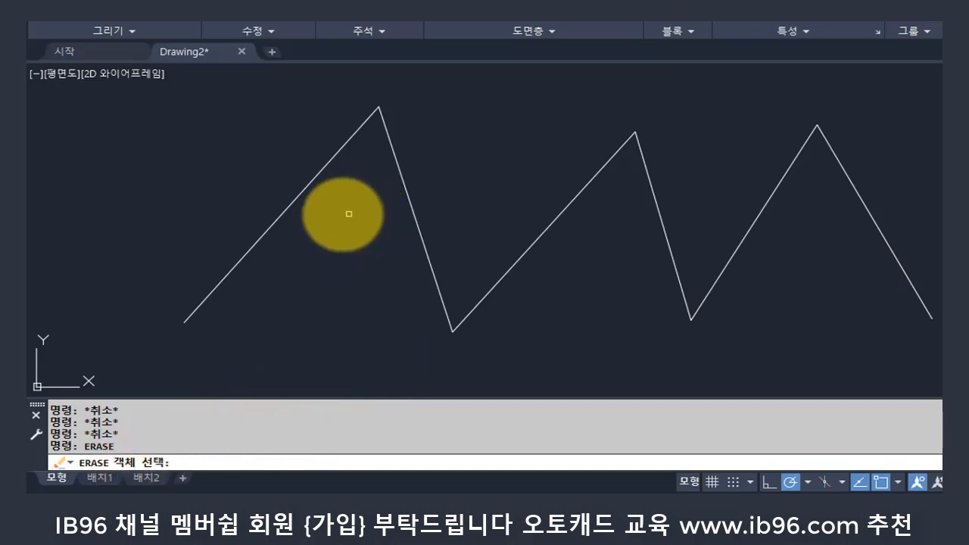
{"action": "left_click", "coordinate": [295, 200]}
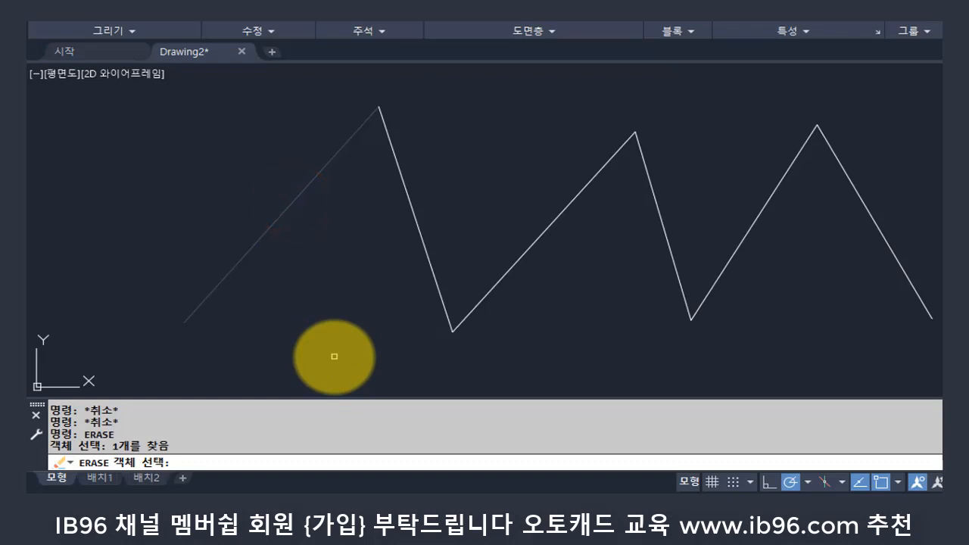
{"action": "key", "text": "Return"}
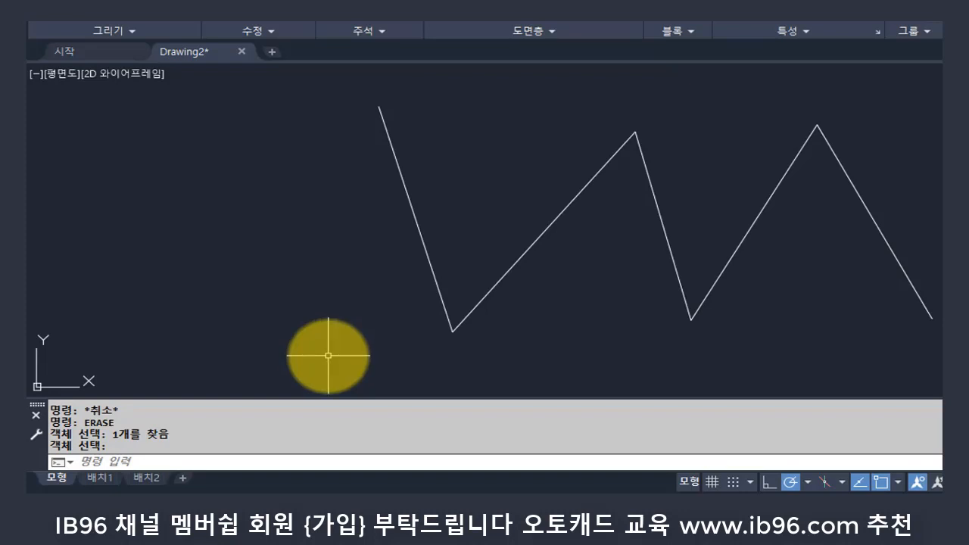
Erase the next three zigzag segments in a single ERASE command, picking them one by one and checking the selection count in the command history
{"action": "type", "text": "erase"}
{"action": "key", "text": "Return"}
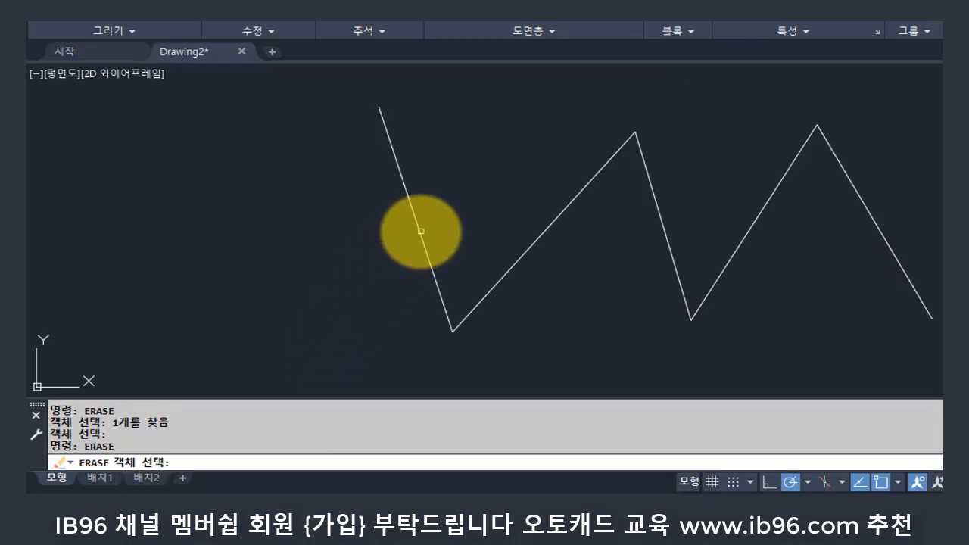
{"action": "left_click", "coordinate": [421, 230]}
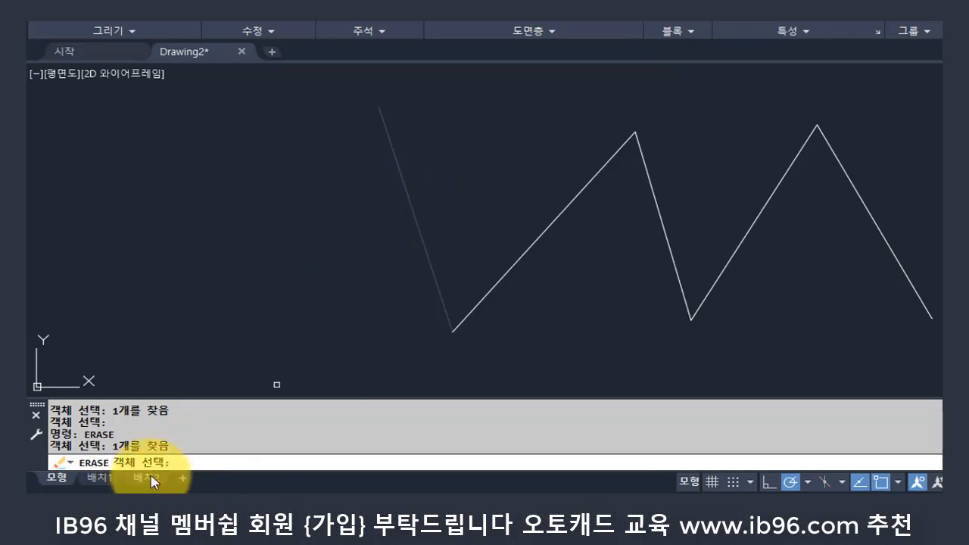
{"action": "left_click_drag", "start_coordinate": [178, 447], "coordinate": [109, 448]}
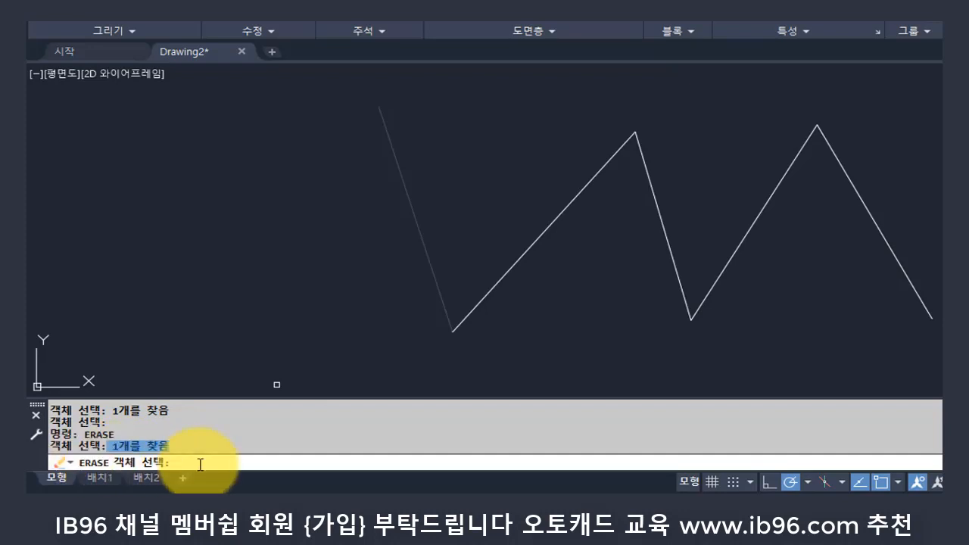
{"action": "left_click", "coordinate": [135, 464]}
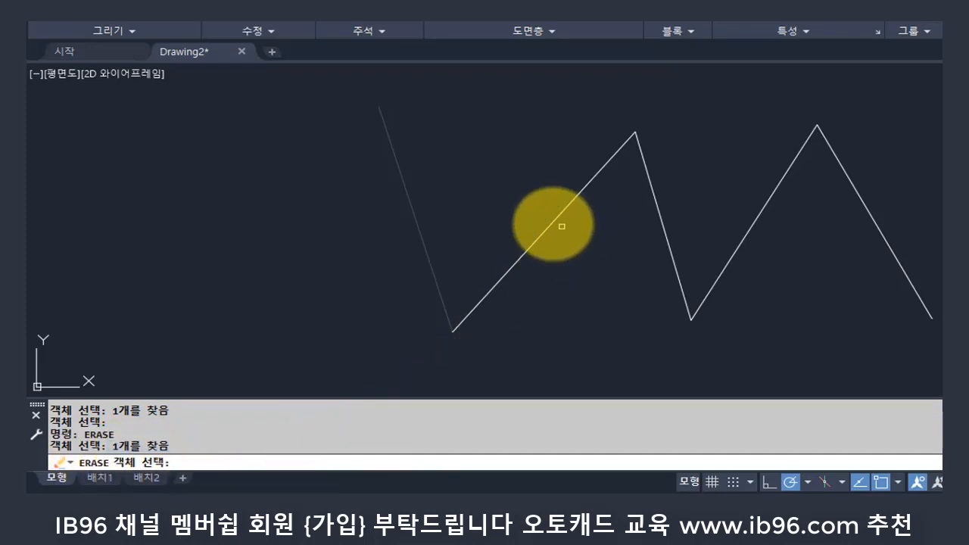
{"action": "left_click", "coordinate": [550, 223]}
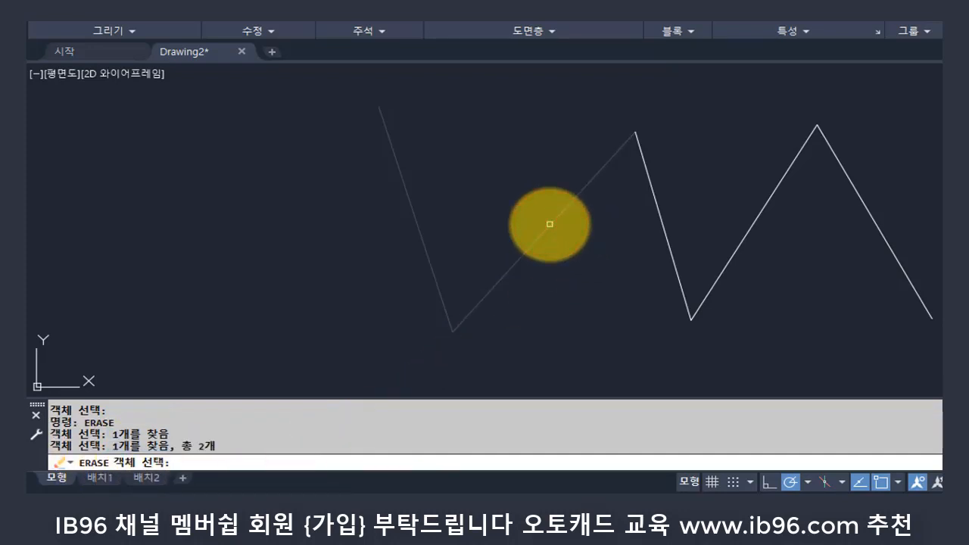
{"action": "left_click_drag", "start_coordinate": [172, 448], "coordinate": [114, 451]}
{"action": "left_click_drag", "start_coordinate": [225, 447], "coordinate": [180, 447]}
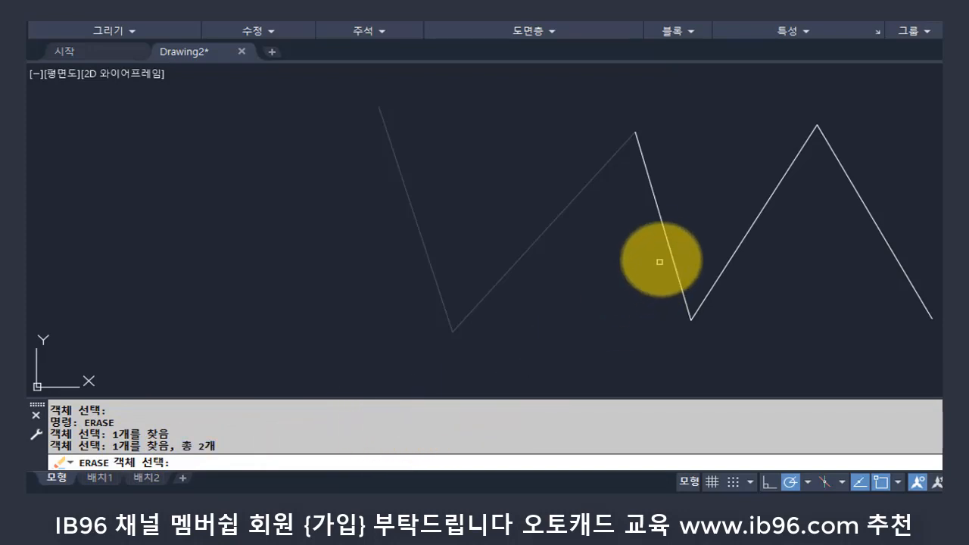
{"action": "left_click", "coordinate": [668, 237]}
{"action": "left_click", "coordinate": [668, 237]}
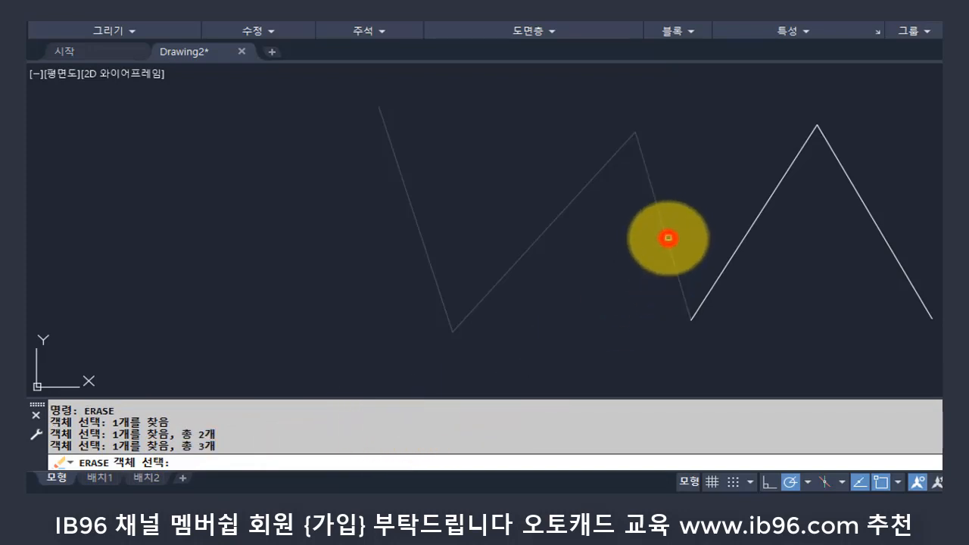
{"action": "left_click_drag", "start_coordinate": [207, 452], "coordinate": [176, 452]}
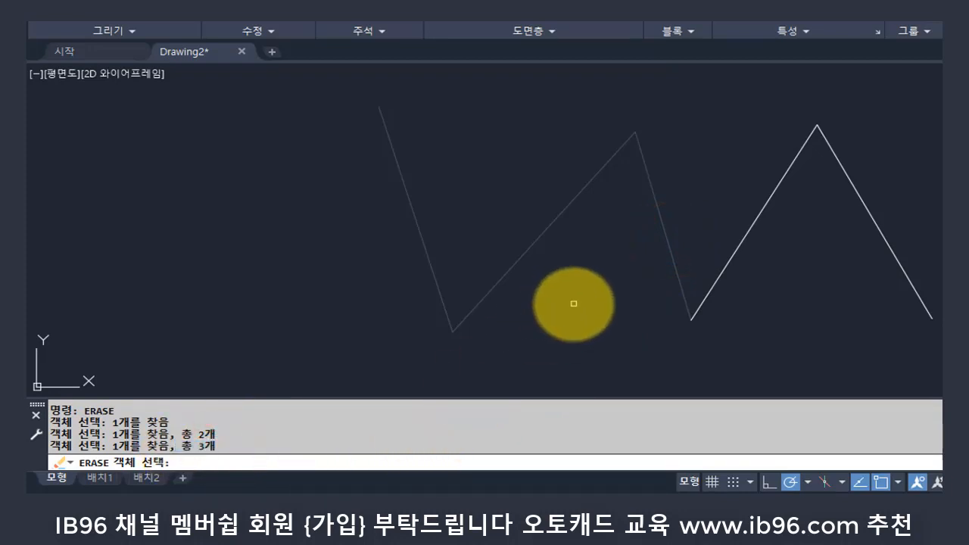
{"action": "key", "text": "Return"}
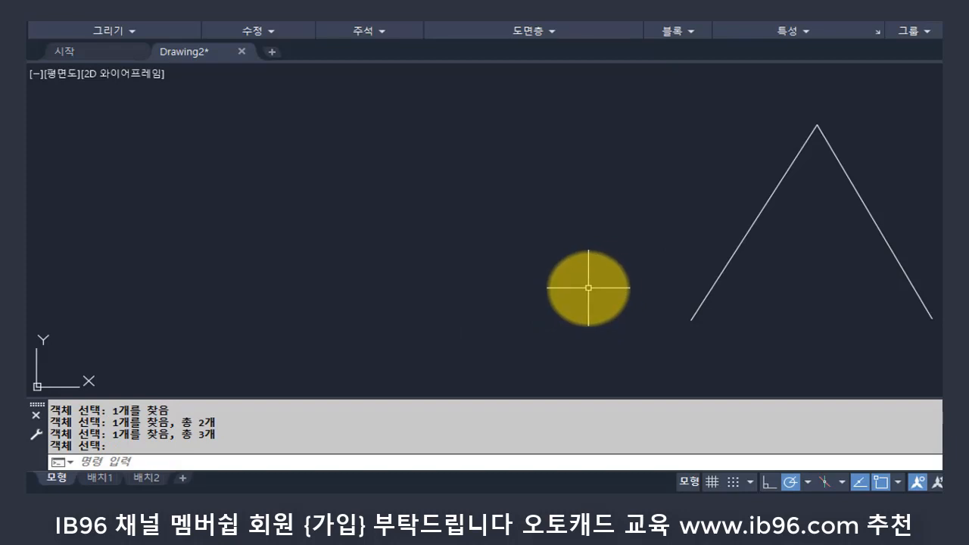
Erase the two remaining segments of the last peak using the E alias of ERASE
{"action": "type", "text": "E"}
{"action": "key", "text": "Return"}
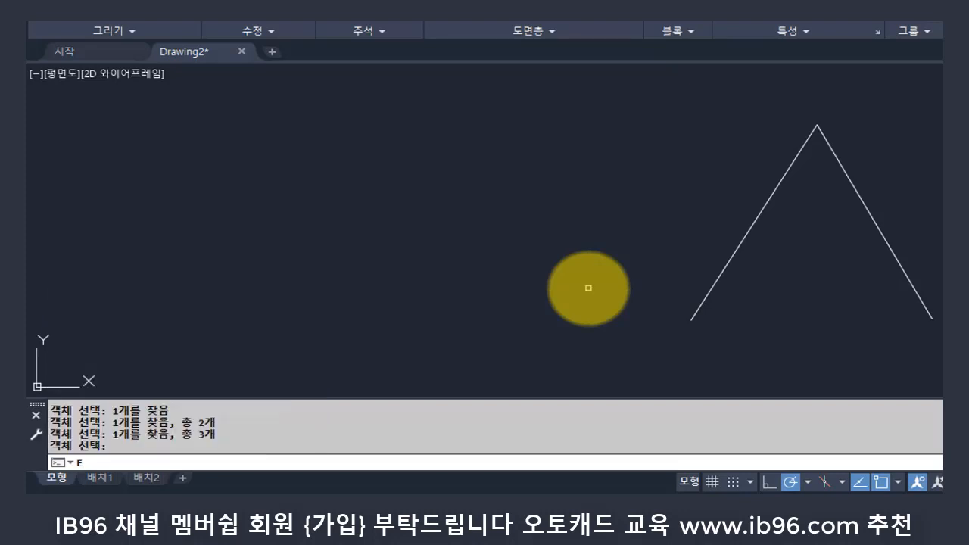
{"action": "mouse_move", "coordinate": [82, 433]}
{"action": "left_mouse_down"}
{"action": "mouse_move", "coordinate": [97, 435]}
{"action": "mouse_move", "coordinate": [93, 448]}
{"action": "mouse_move", "coordinate": [50, 447]}
{"action": "left_mouse_up"}
{"action": "left_click", "coordinate": [104, 447]}
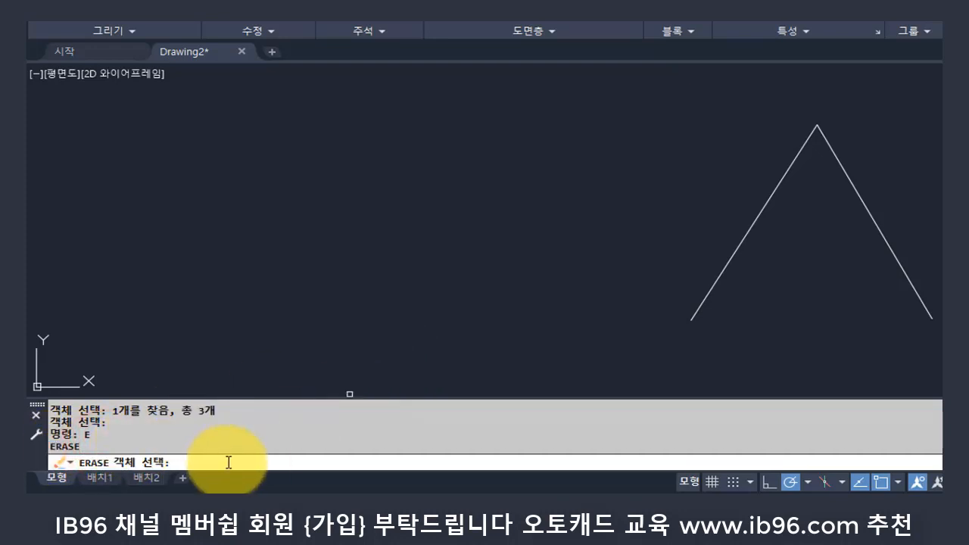
{"action": "left_click", "coordinate": [760, 215]}
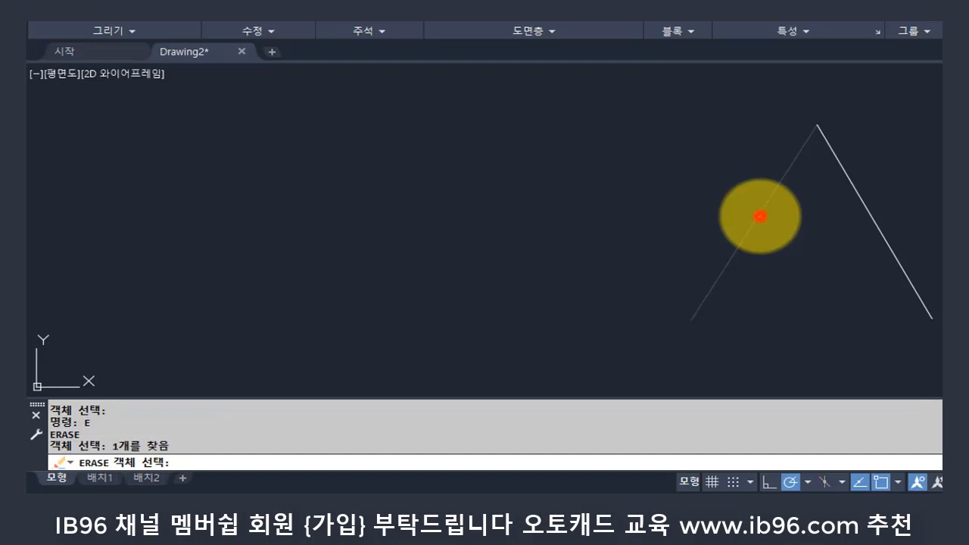
{"action": "left_click", "coordinate": [857, 193]}
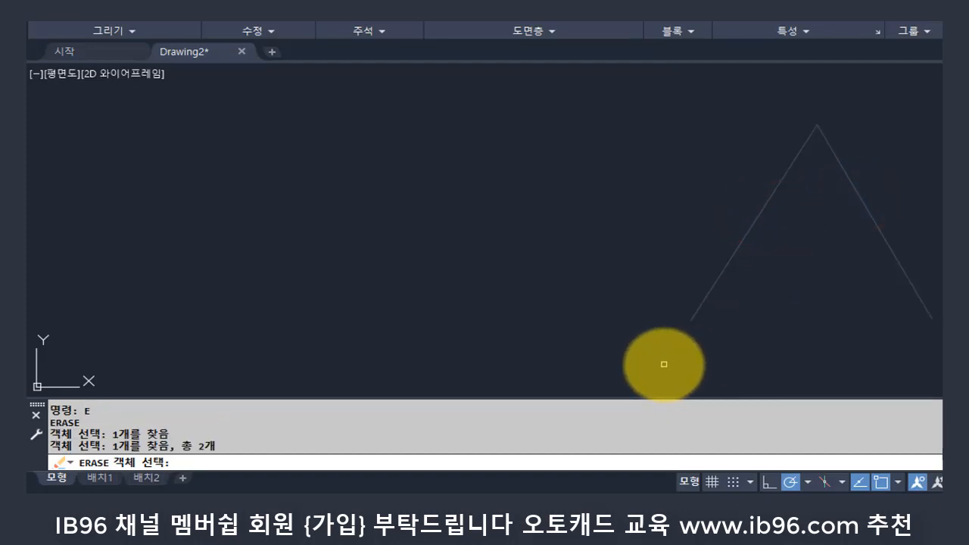
{"action": "key", "text": "Return"}
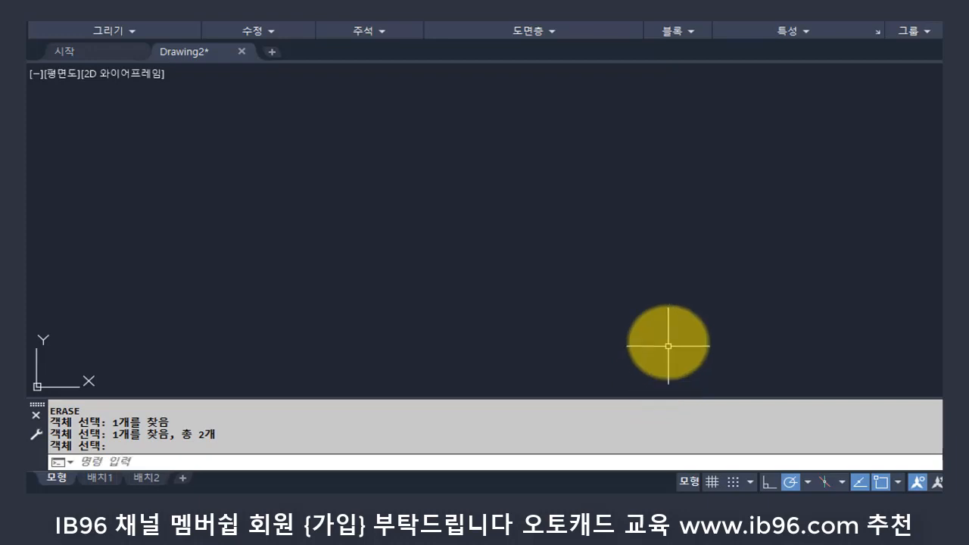